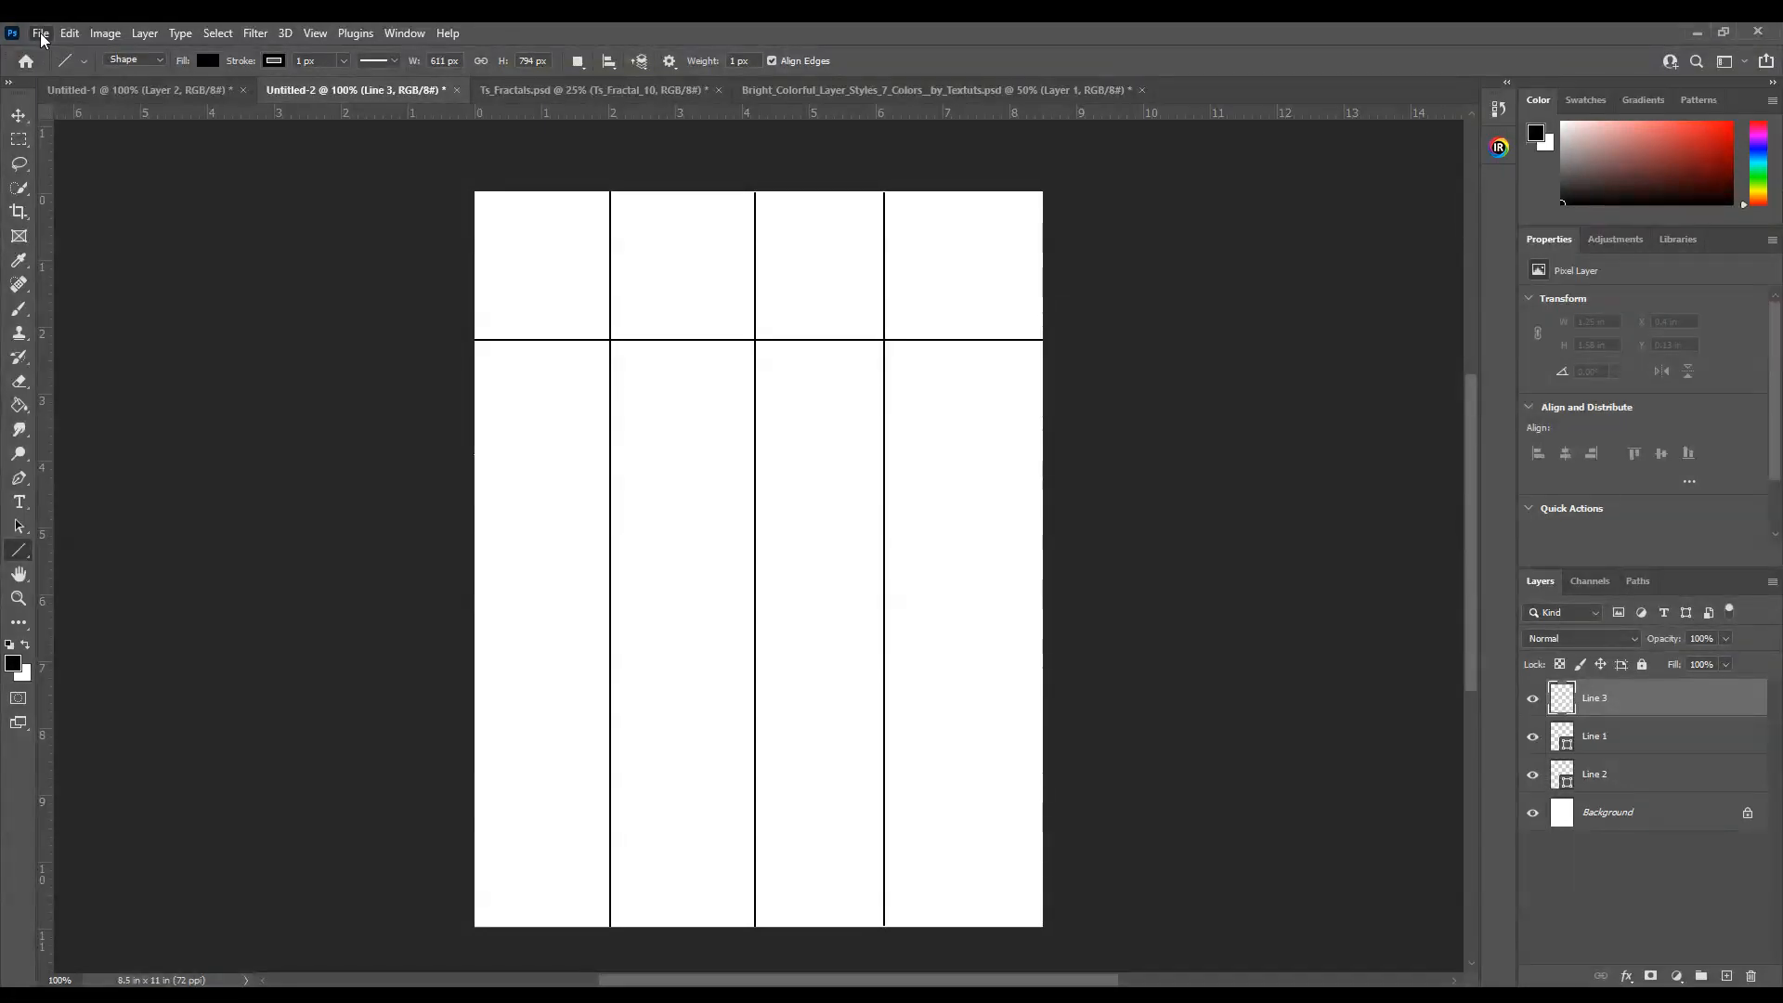
Create a new 8.5 x 11 inch portrait document at 72 pixels/inch named "Grid template".
key("ctrl+n")
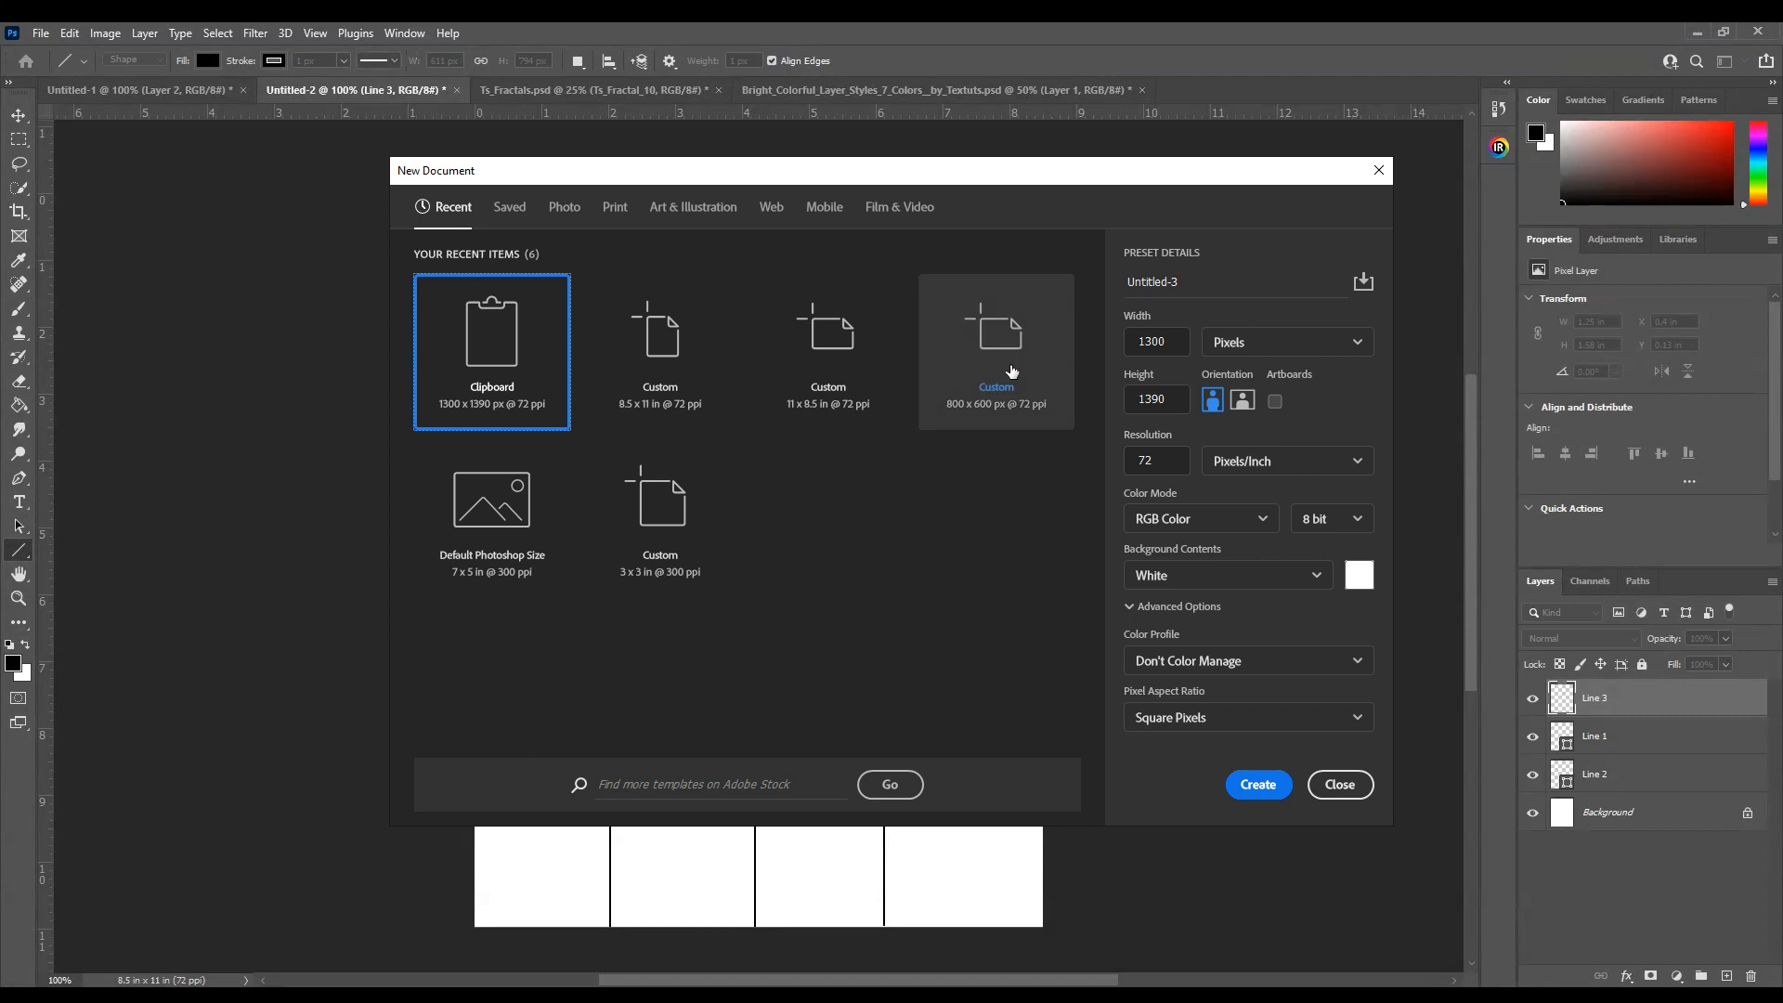
left_click(653, 332)
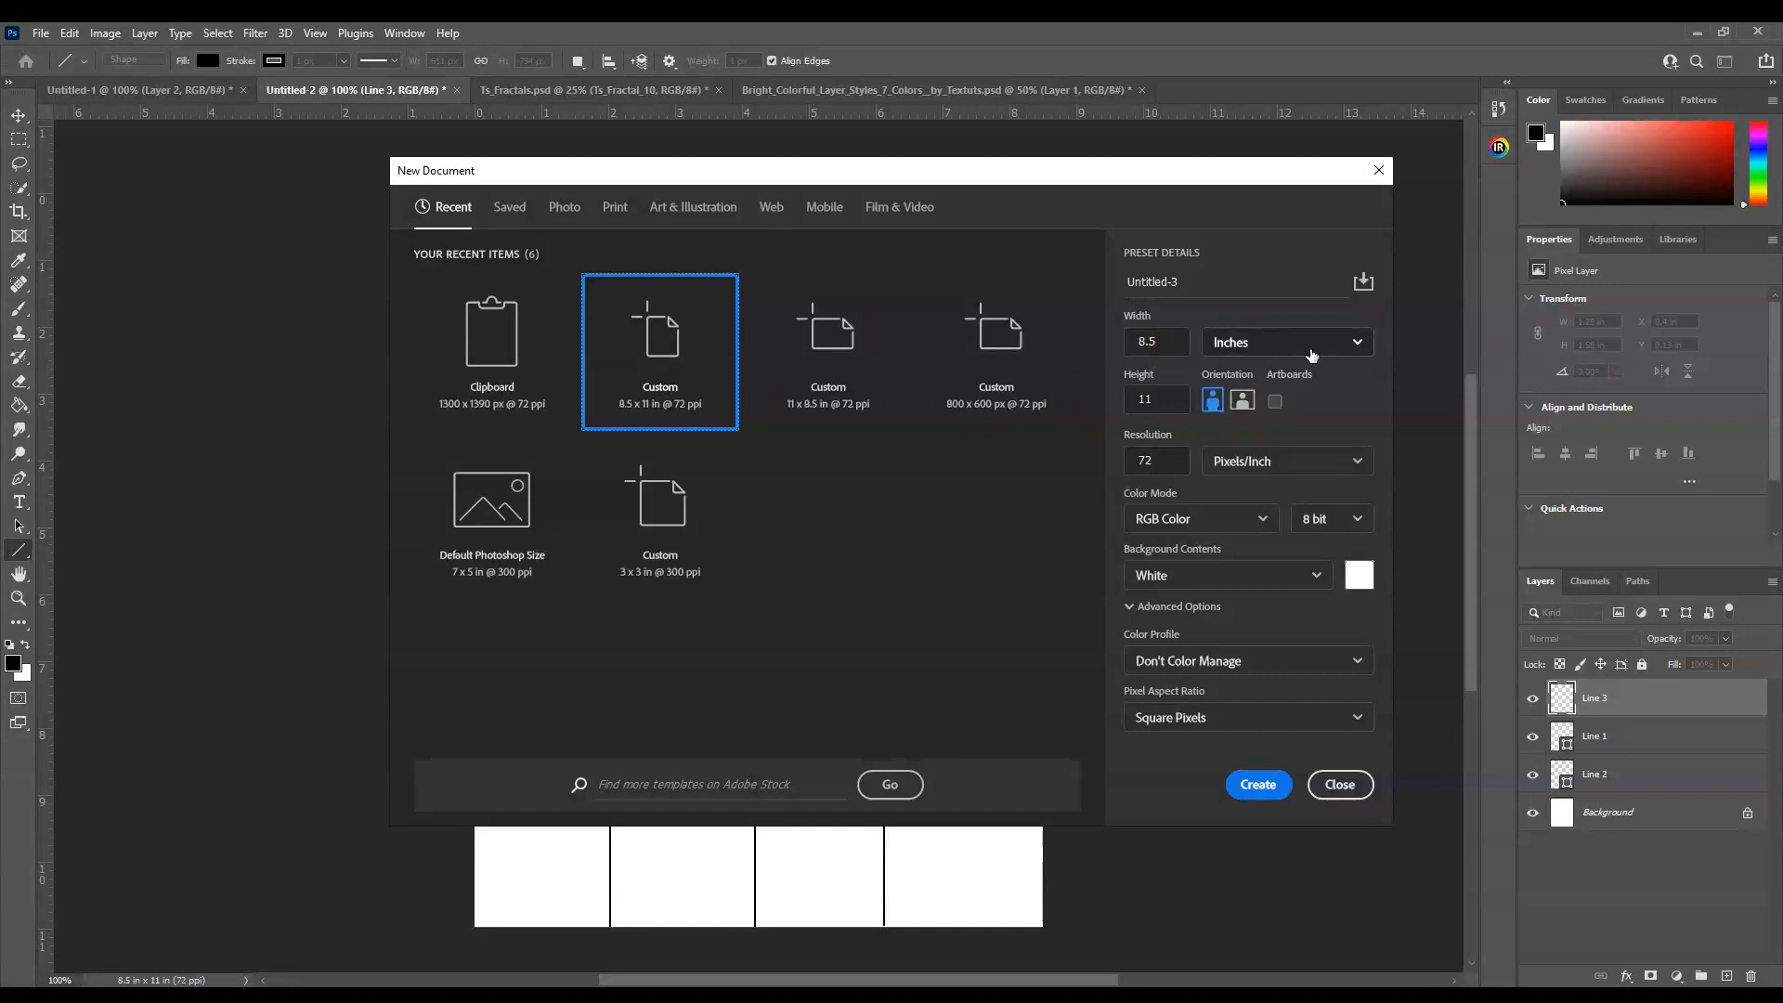
left_click(1187, 281)
left_click_drag(1188, 281, 1172, 280)
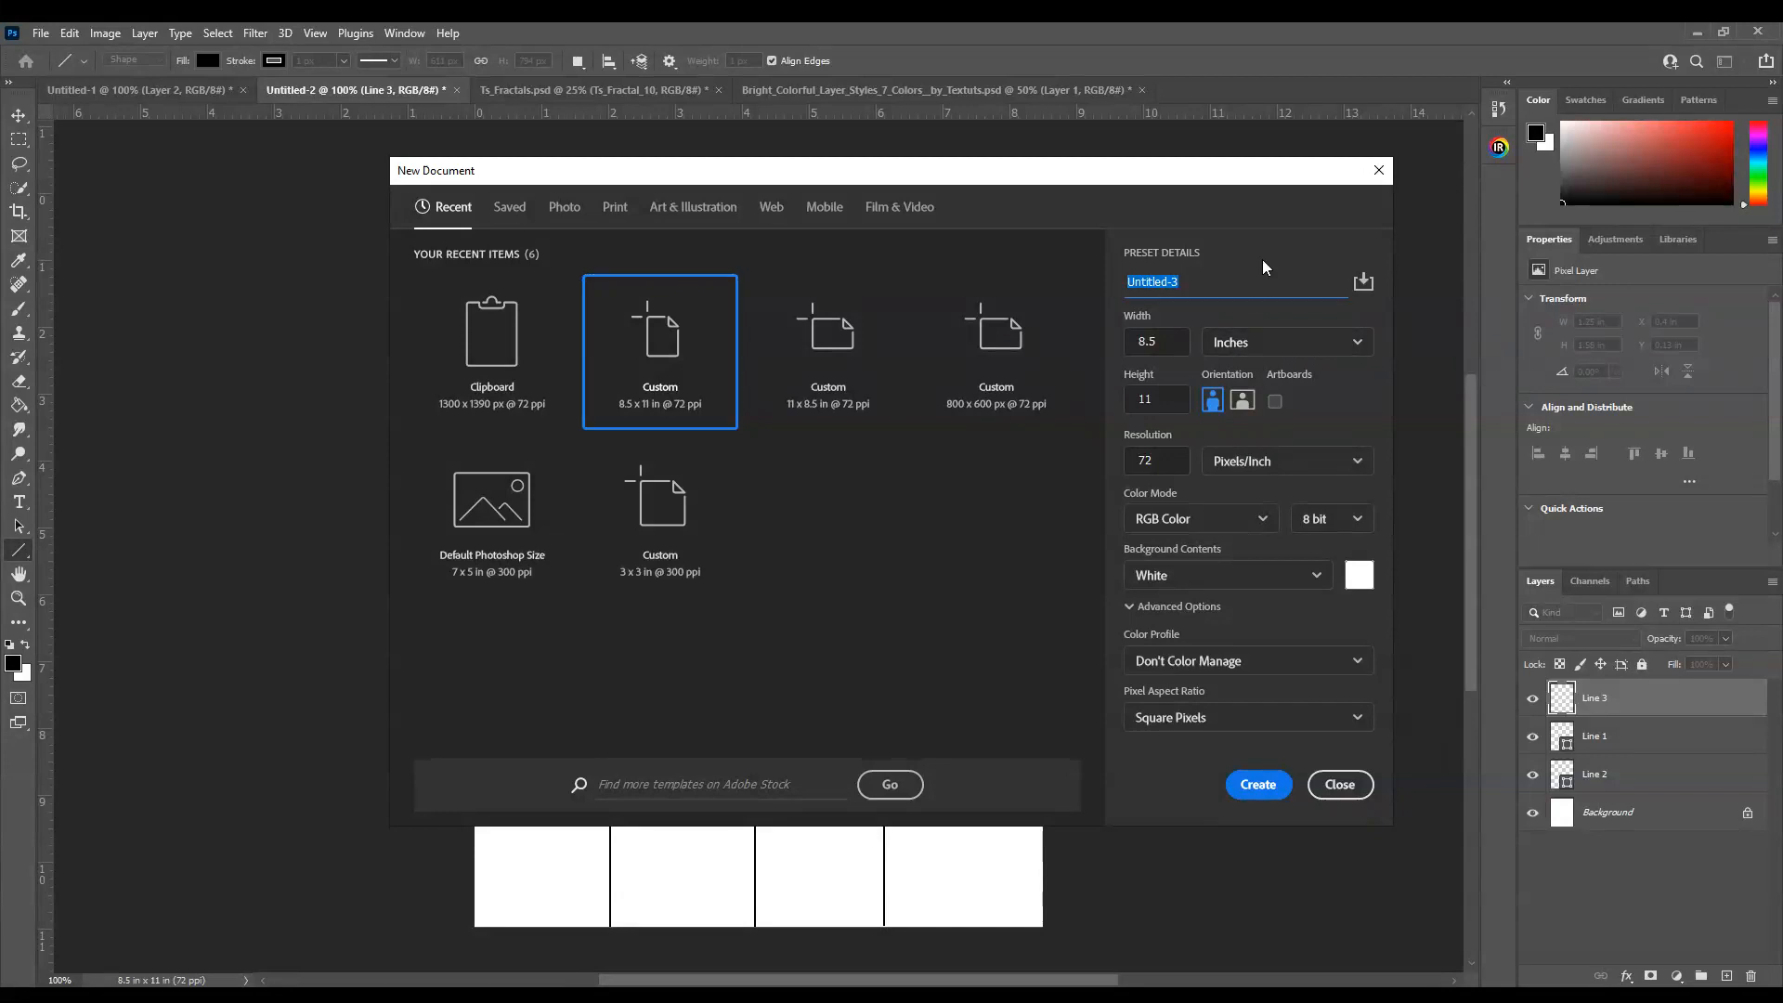
type("Grid template")
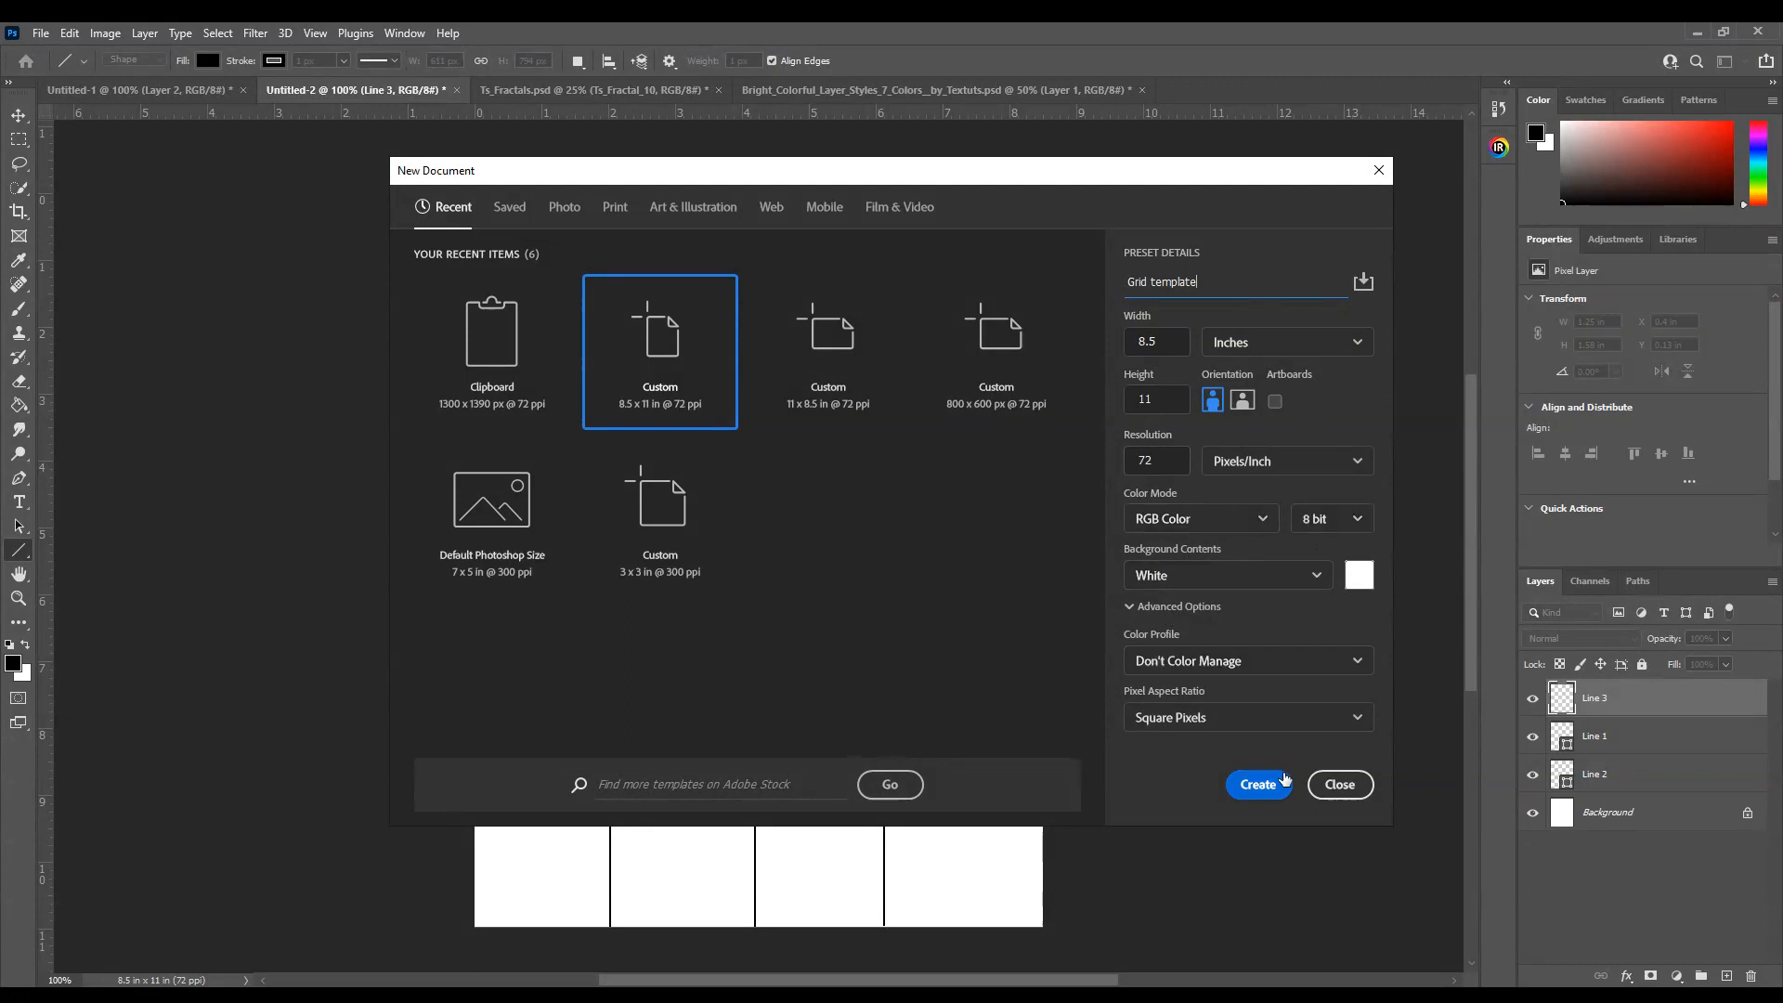
left_click(1260, 789)
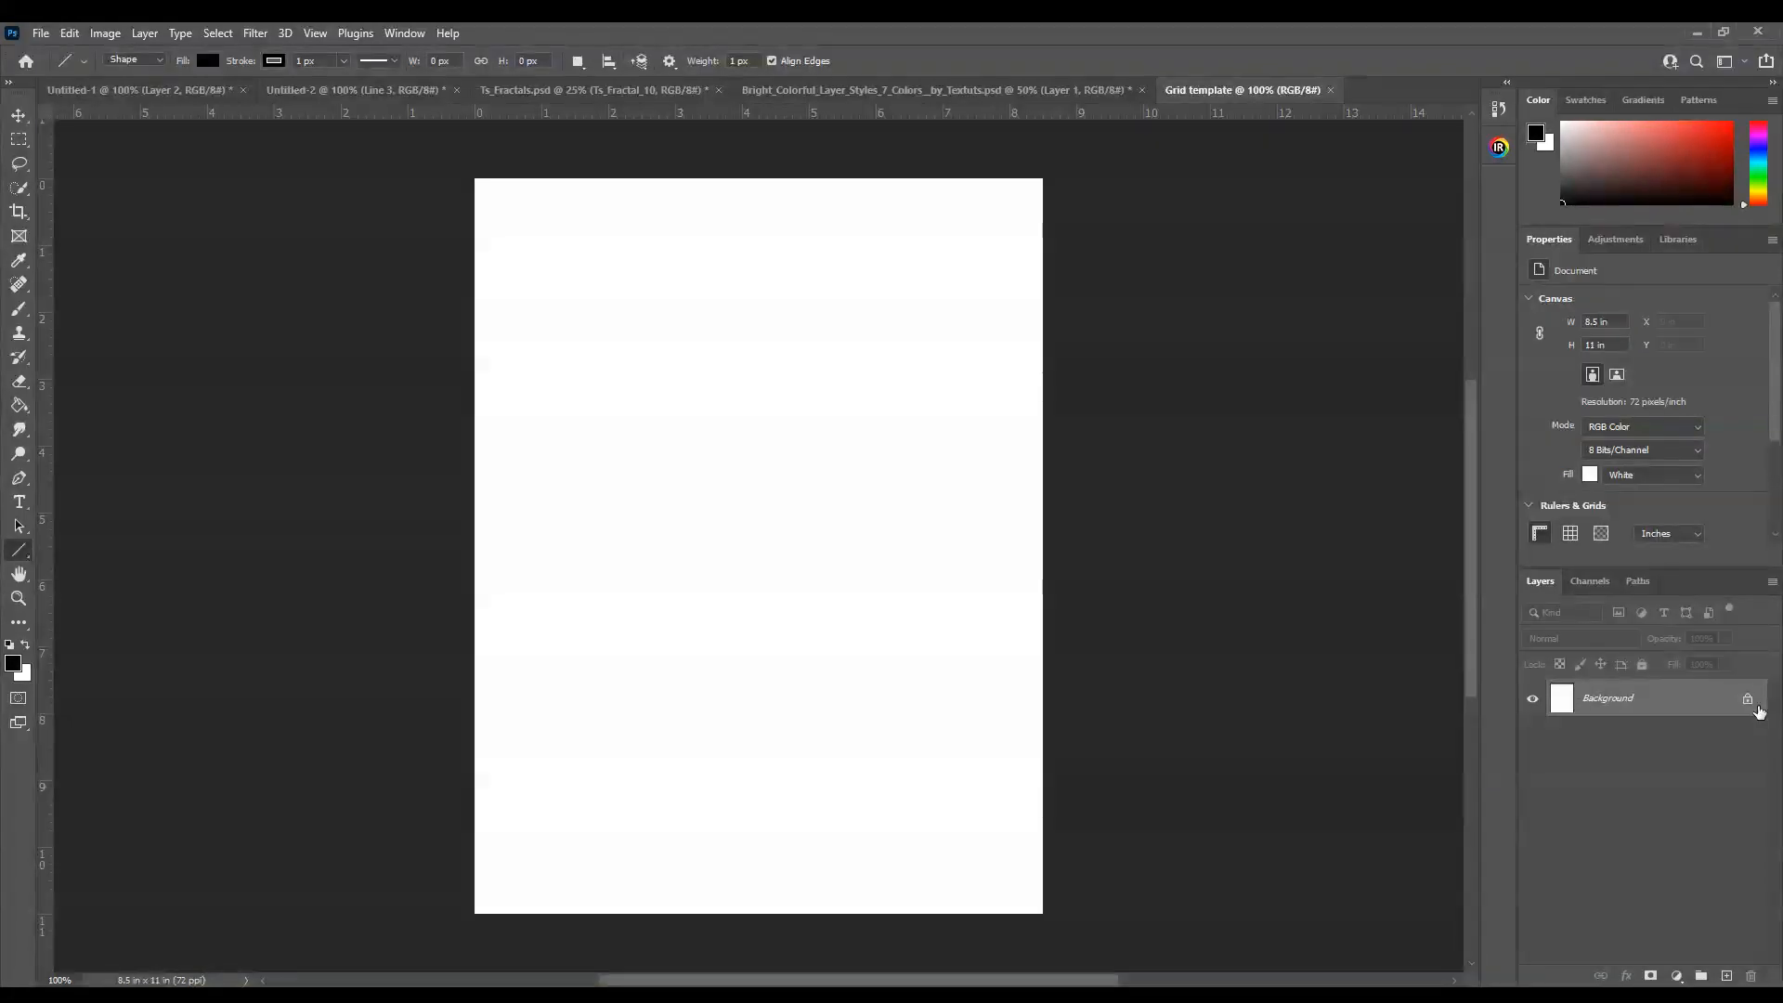
Return to the Untitled-2 document and check the Line 2 and Line 3 layers by hiding and showing them again.
left_click(365, 88)
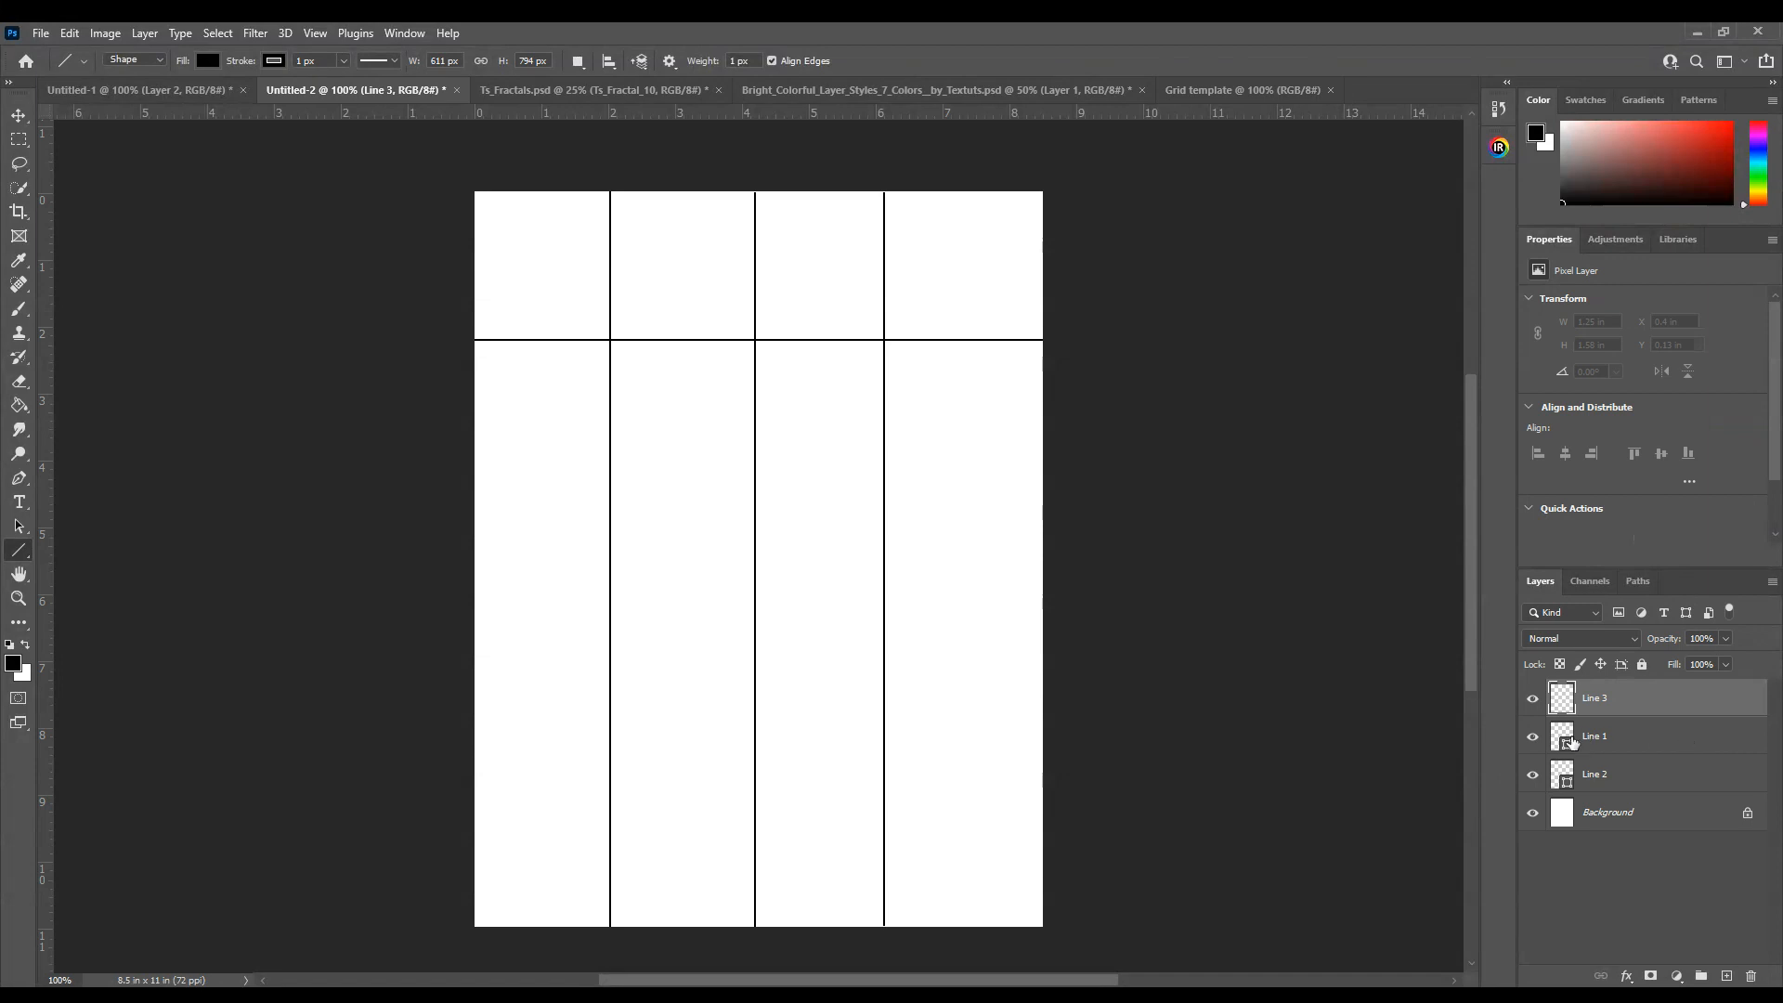
left_click_drag(1533, 783, 1532, 700)
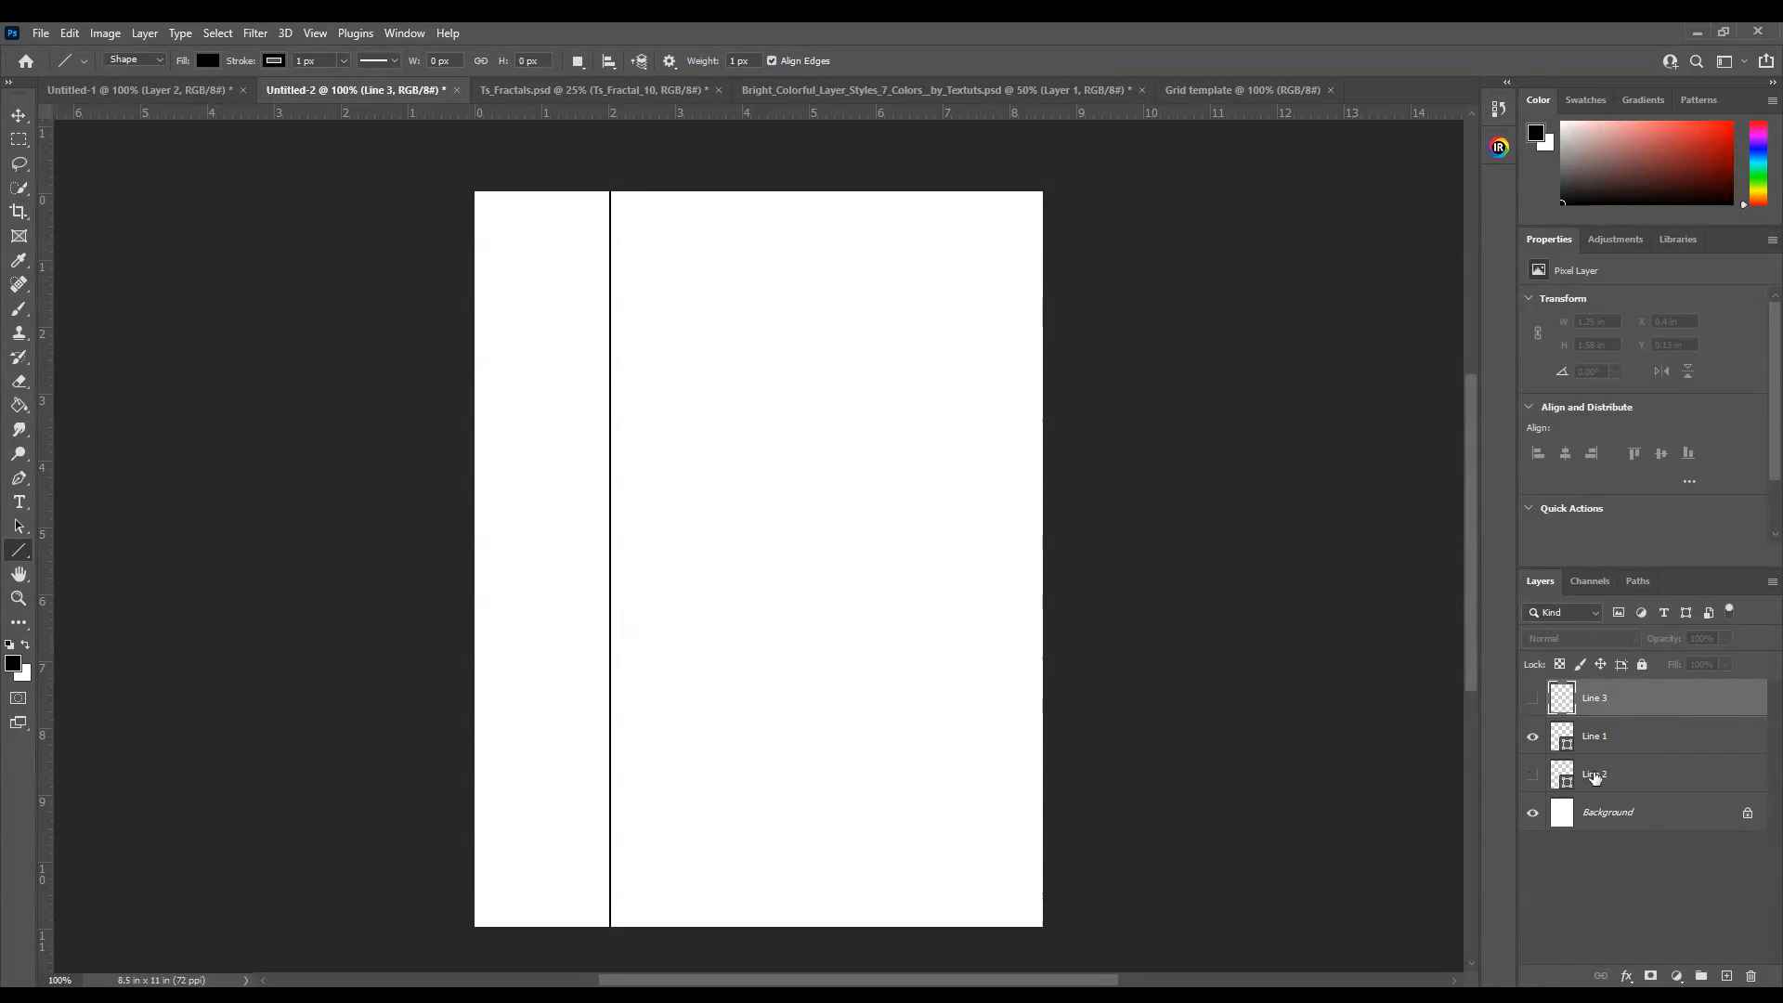
left_click(1533, 776)
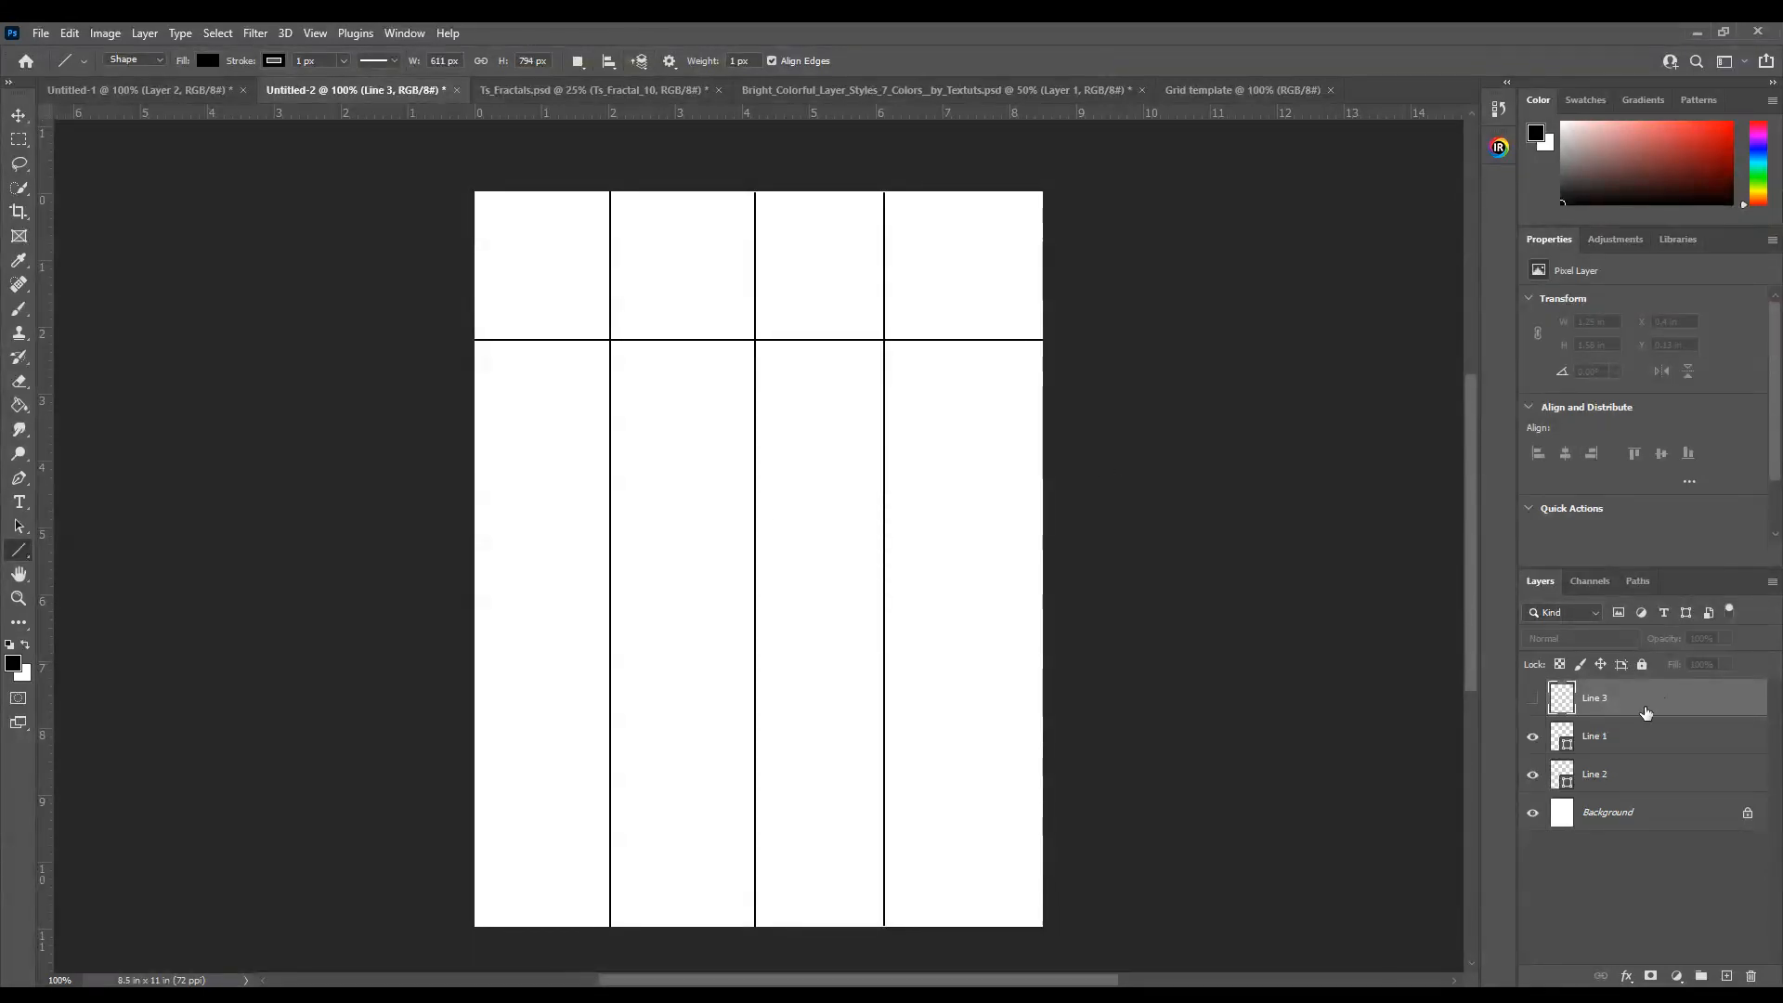
left_click(1533, 699)
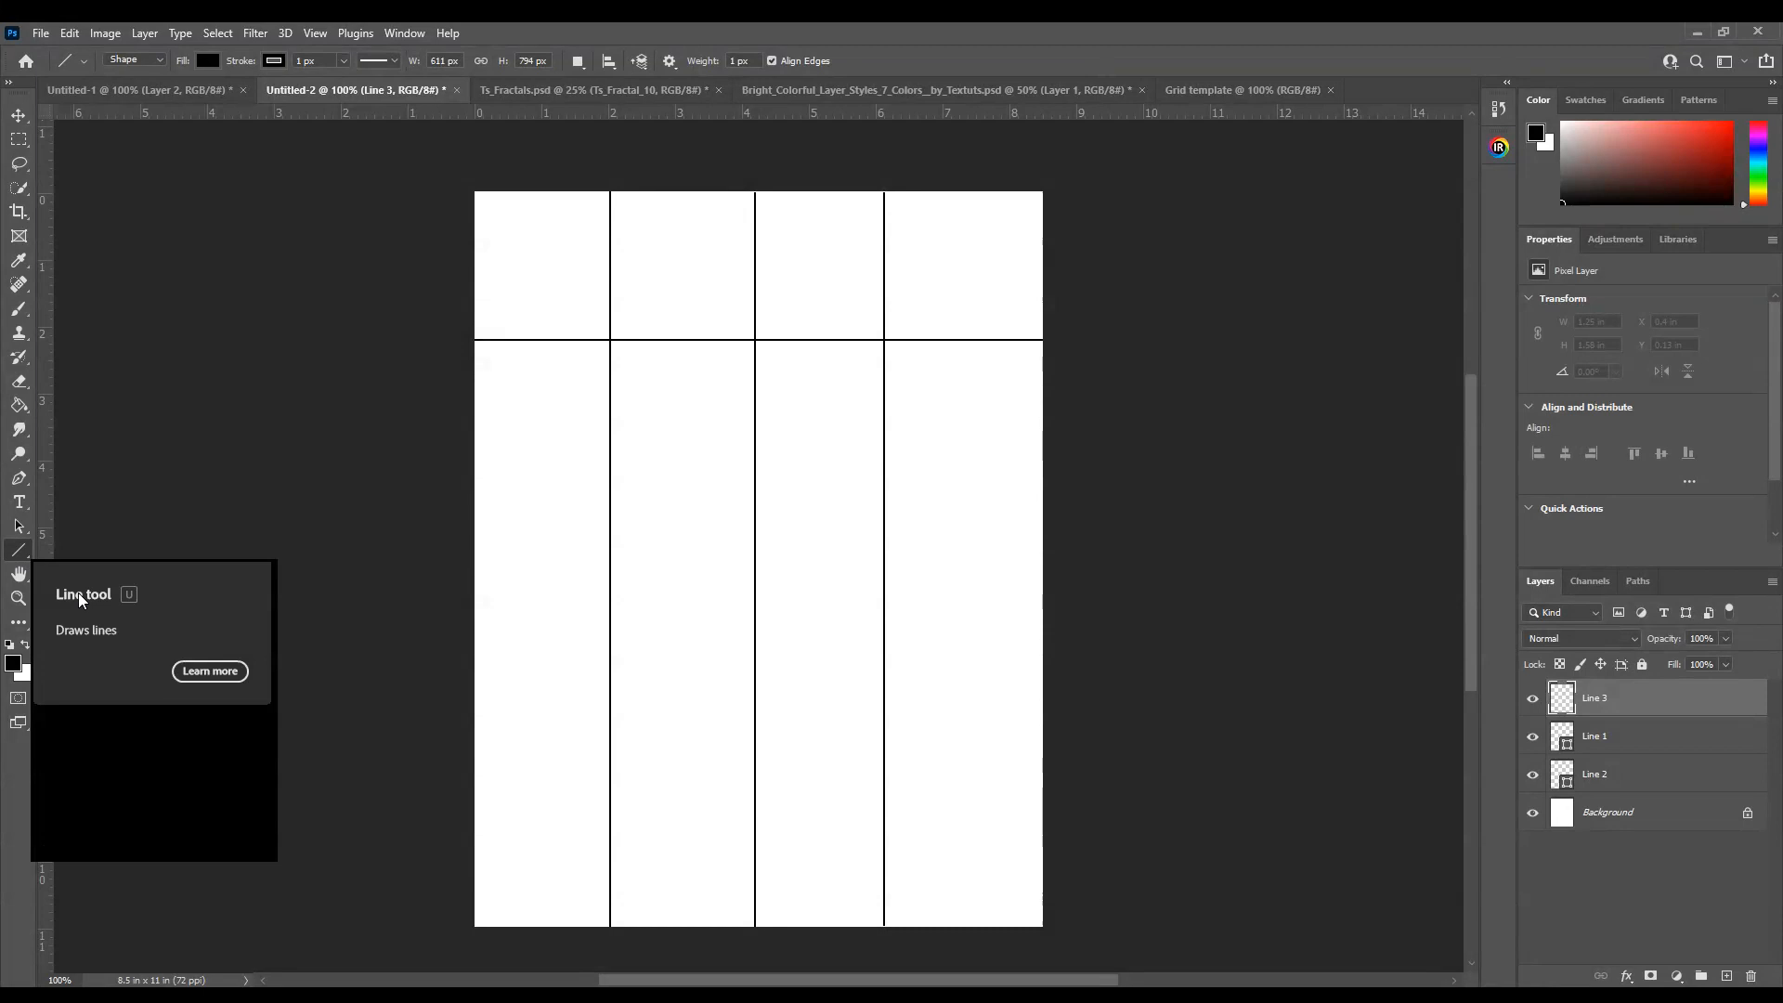
Draw a straight horizontal line about 8.5 in long across the page with the Line tool, about 4.1 in below the page's top edge.
left_click(17, 116)
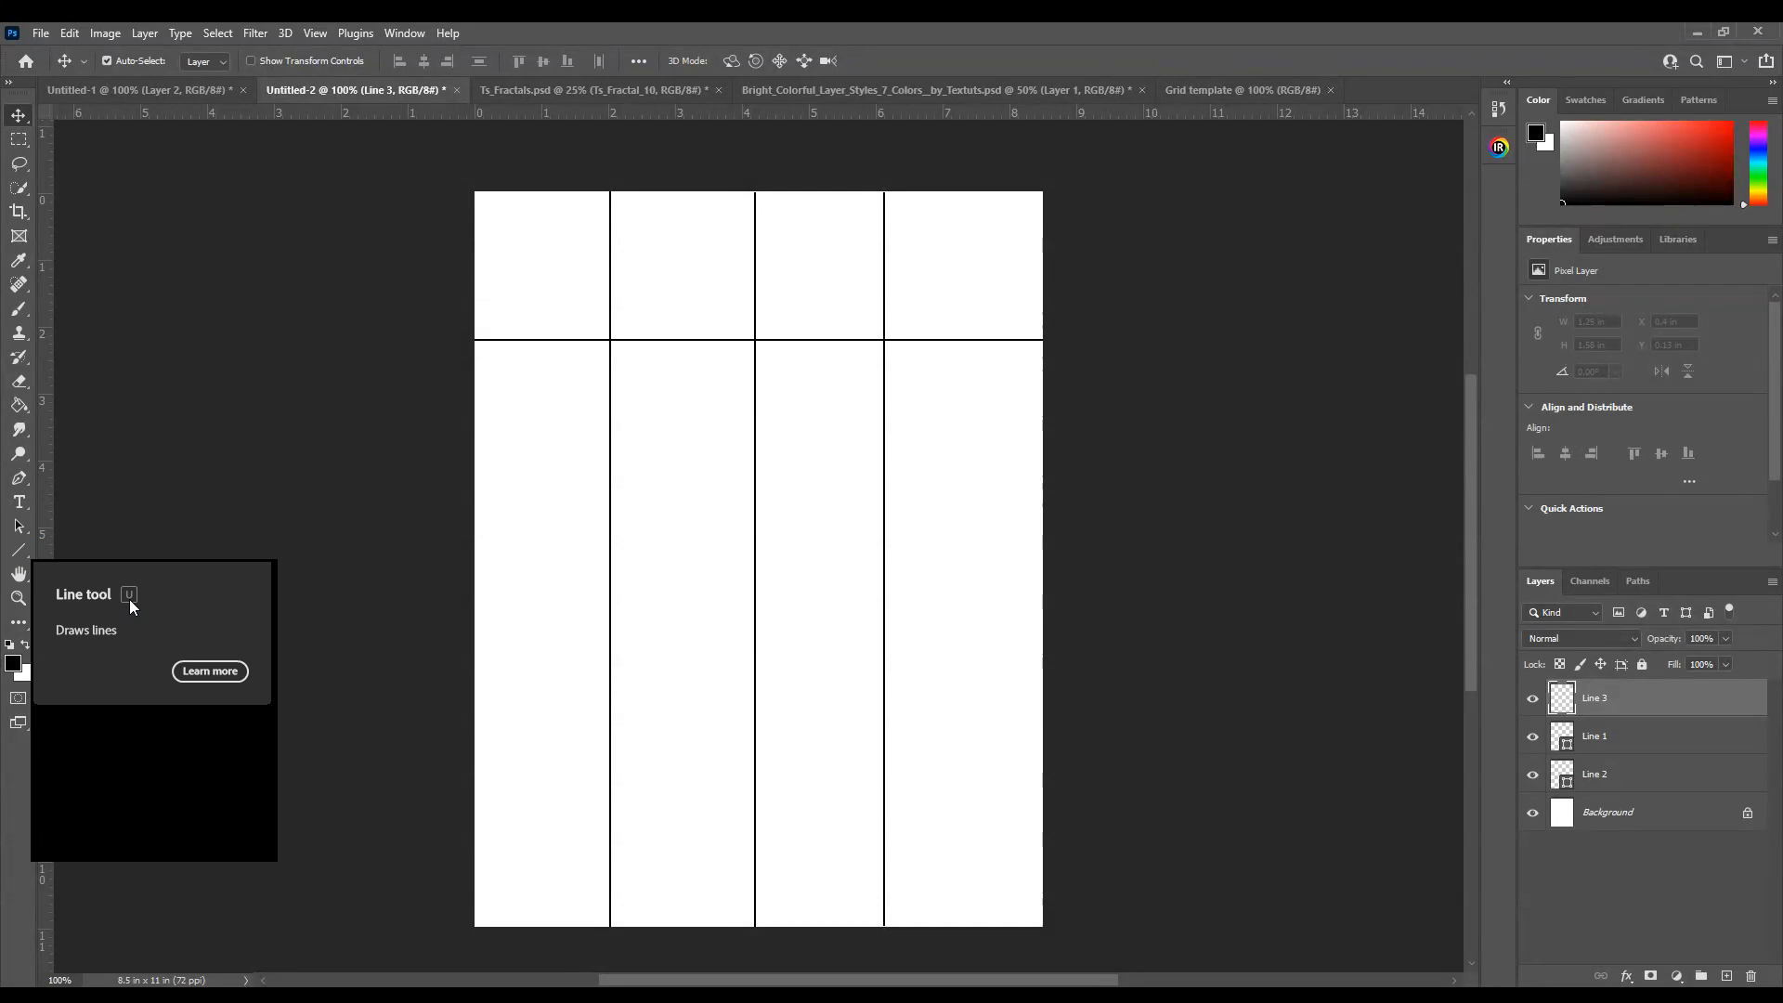
key("u")
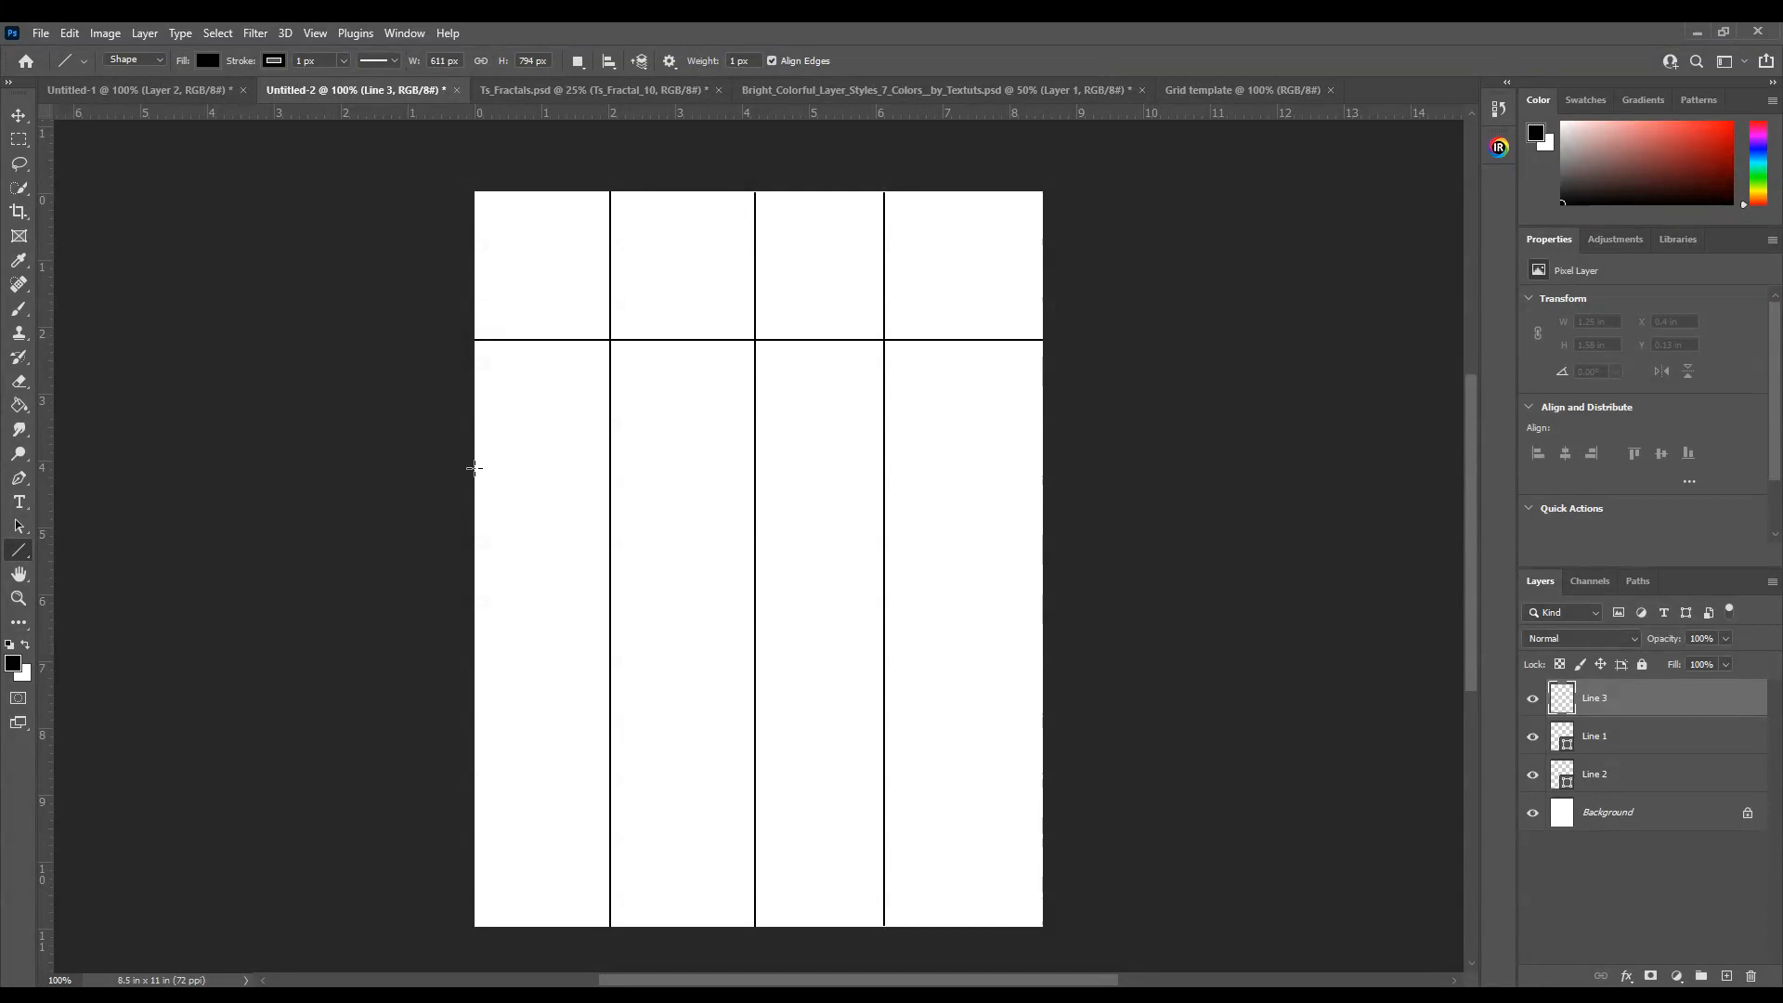
left_click_drag(473, 468, 1042, 415)
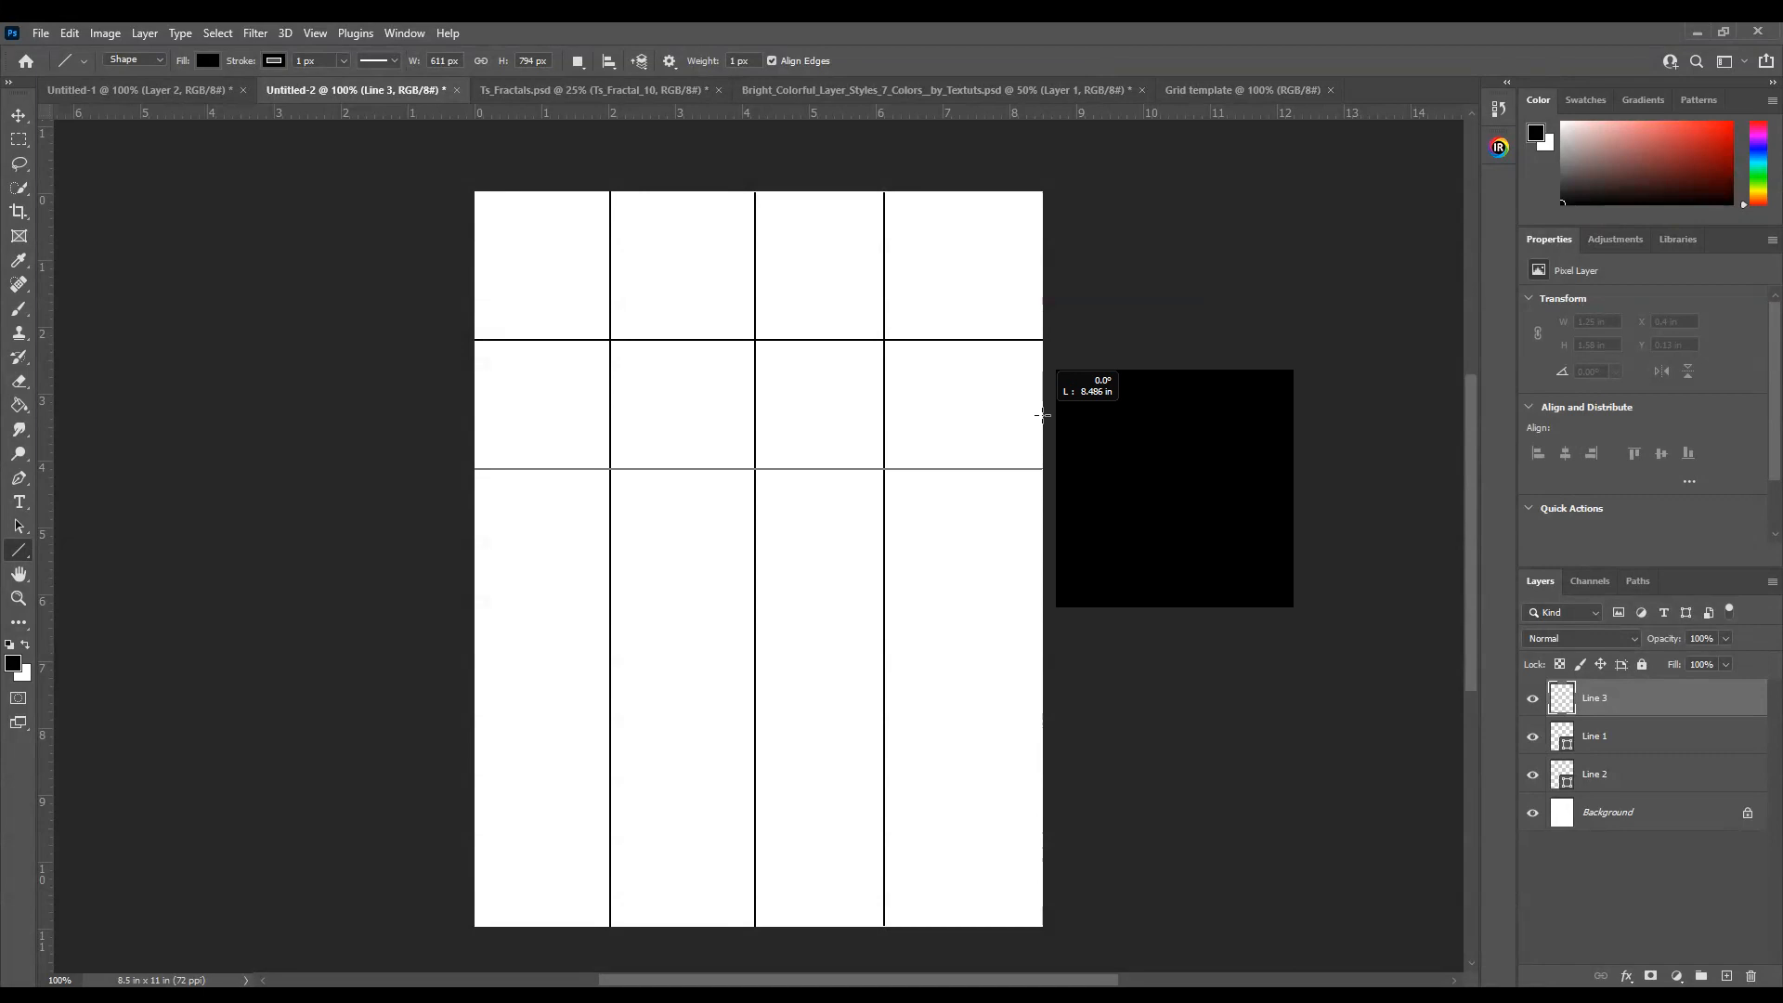
left_click_drag(1042, 415, 1042, 415)
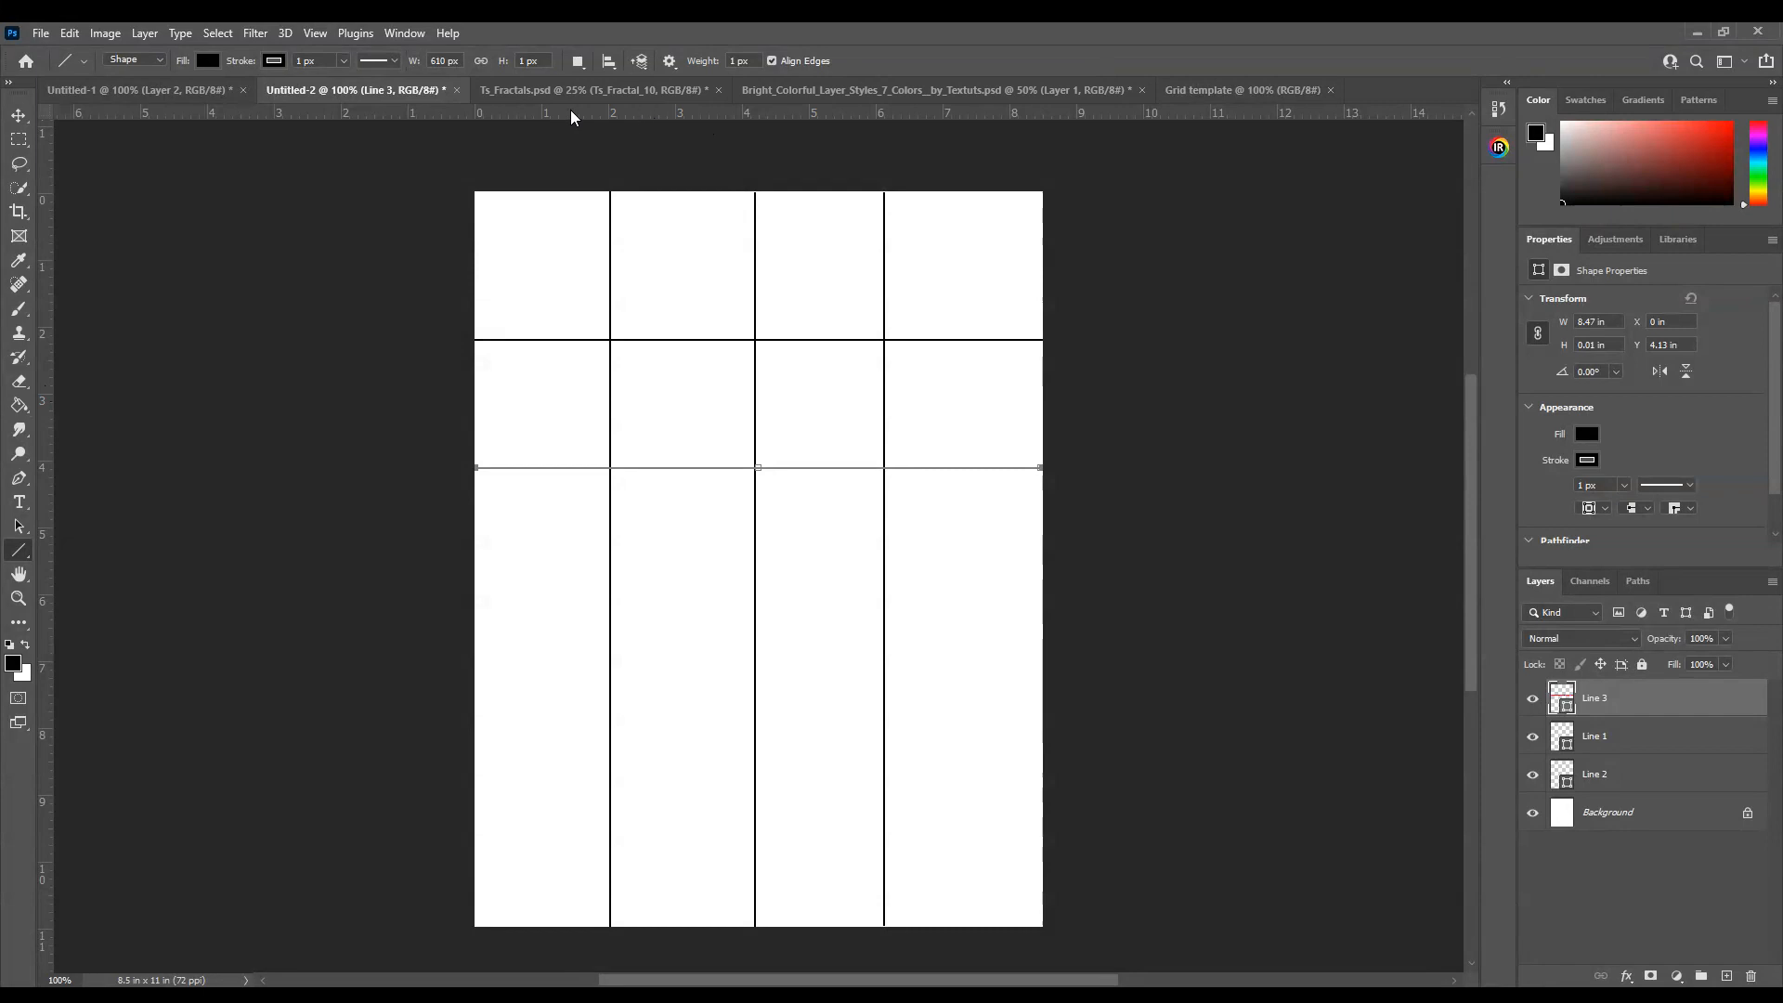
Place a horizontal guide about 6 in down the page and draw a straight line along it across the full page width.
left_click_drag(653, 109, 619, 600)
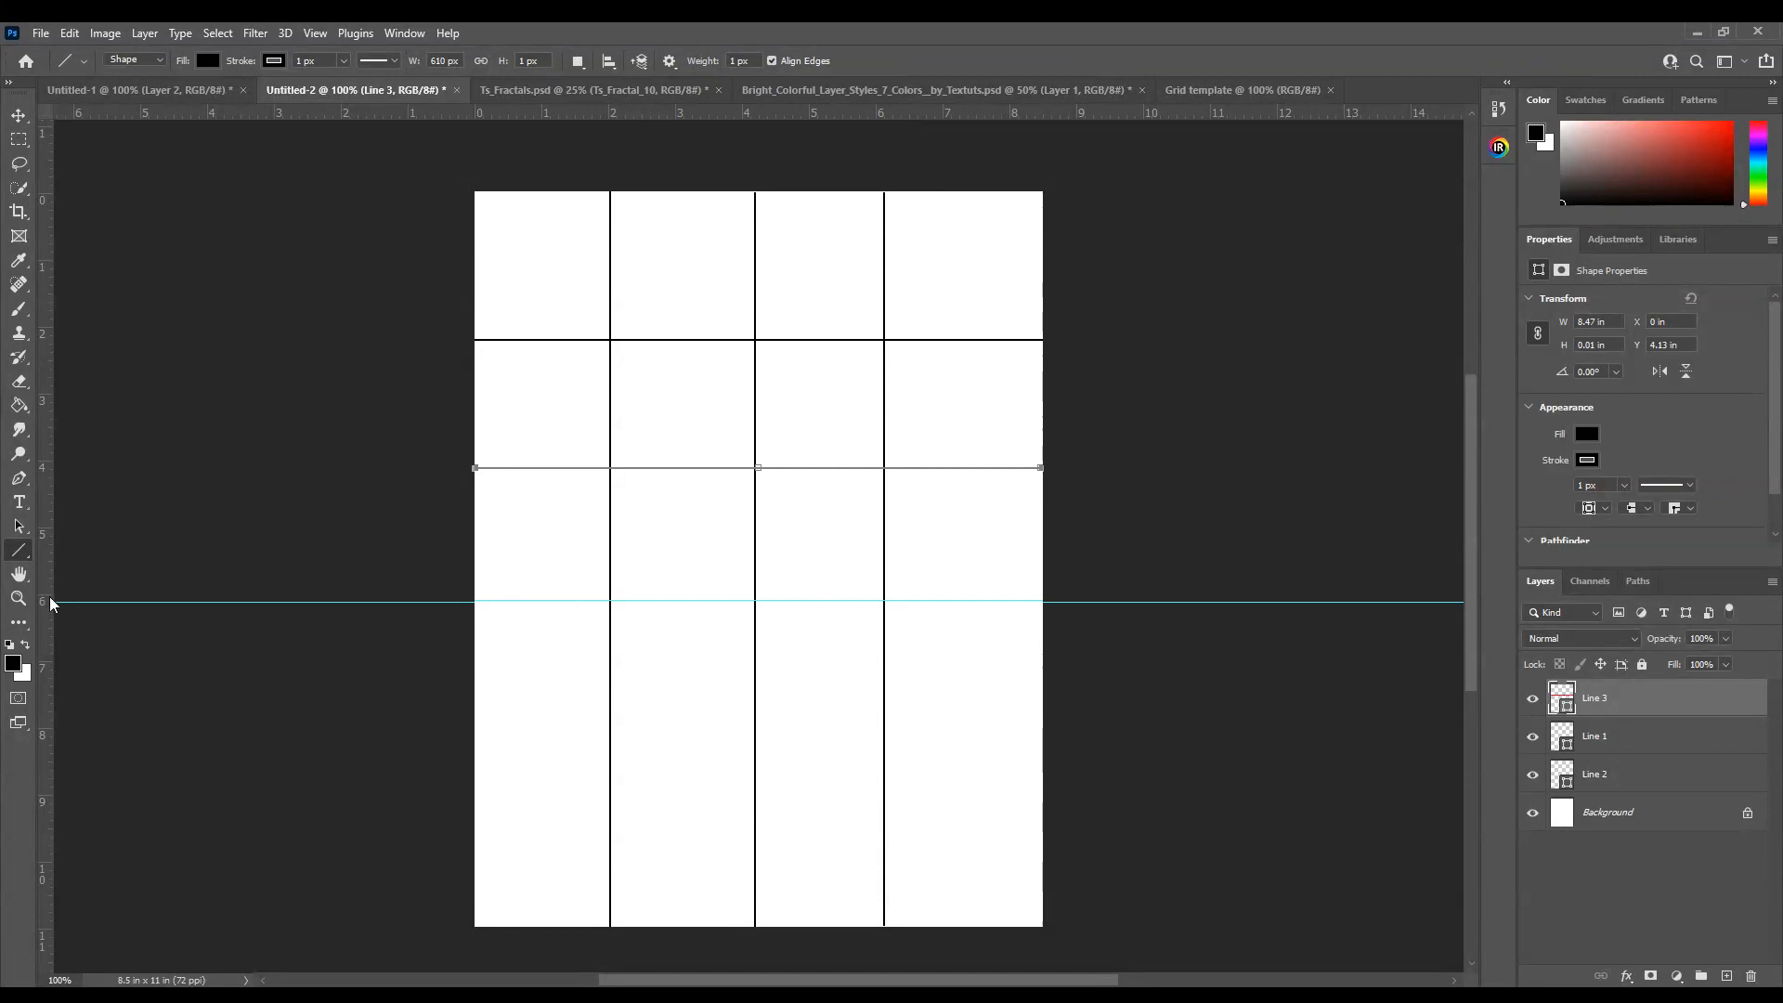
left_click(17, 121)
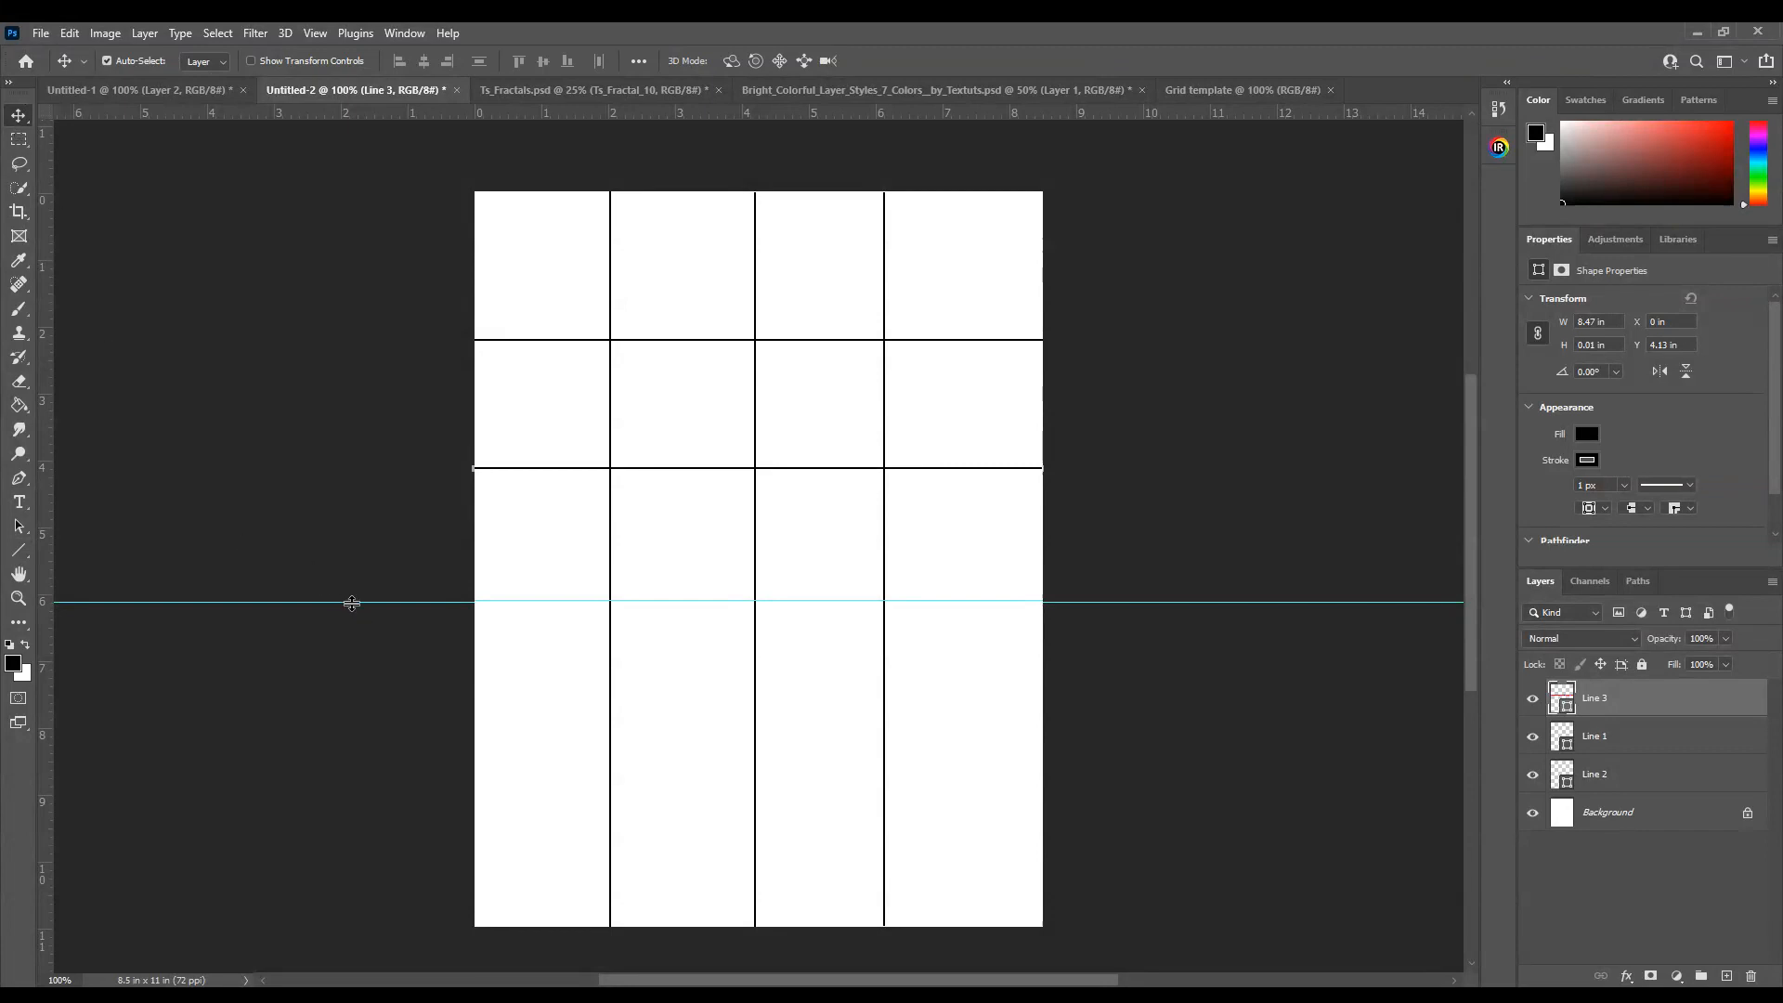
mouse_move(351, 601)
left_mouse_down()
mouse_move(356, 573)
mouse_move(363, 594)
left_mouse_up()
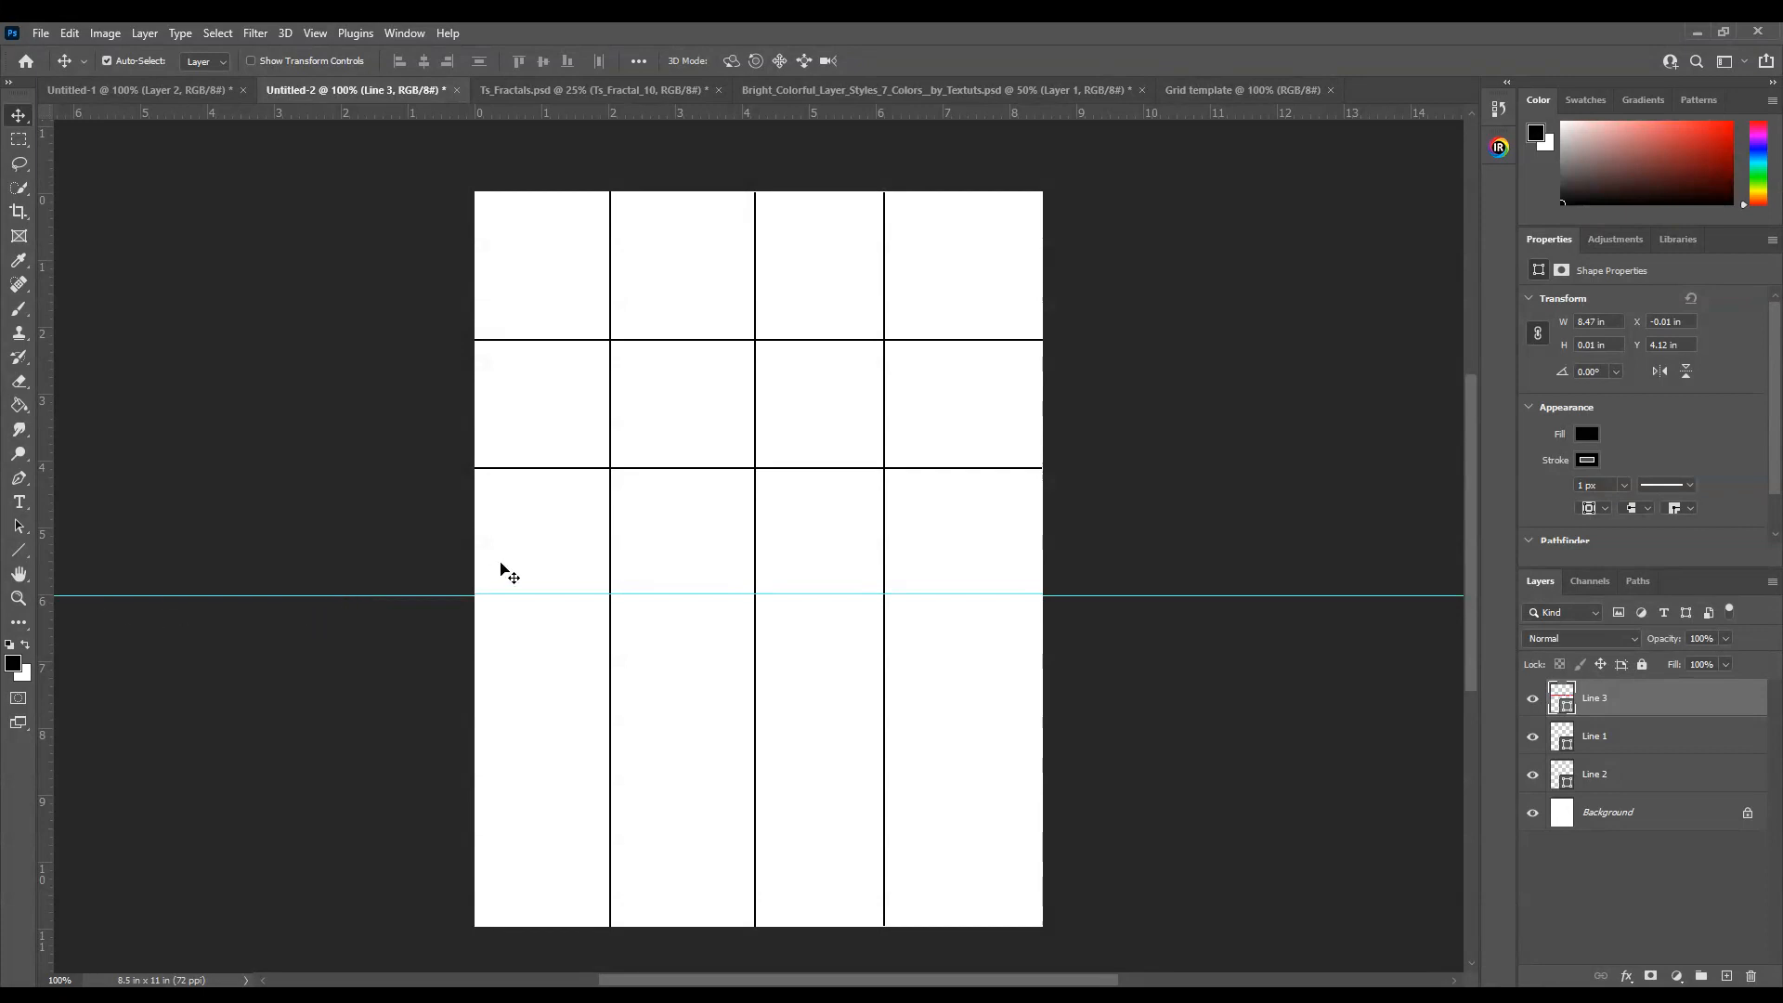
left_click(23, 552)
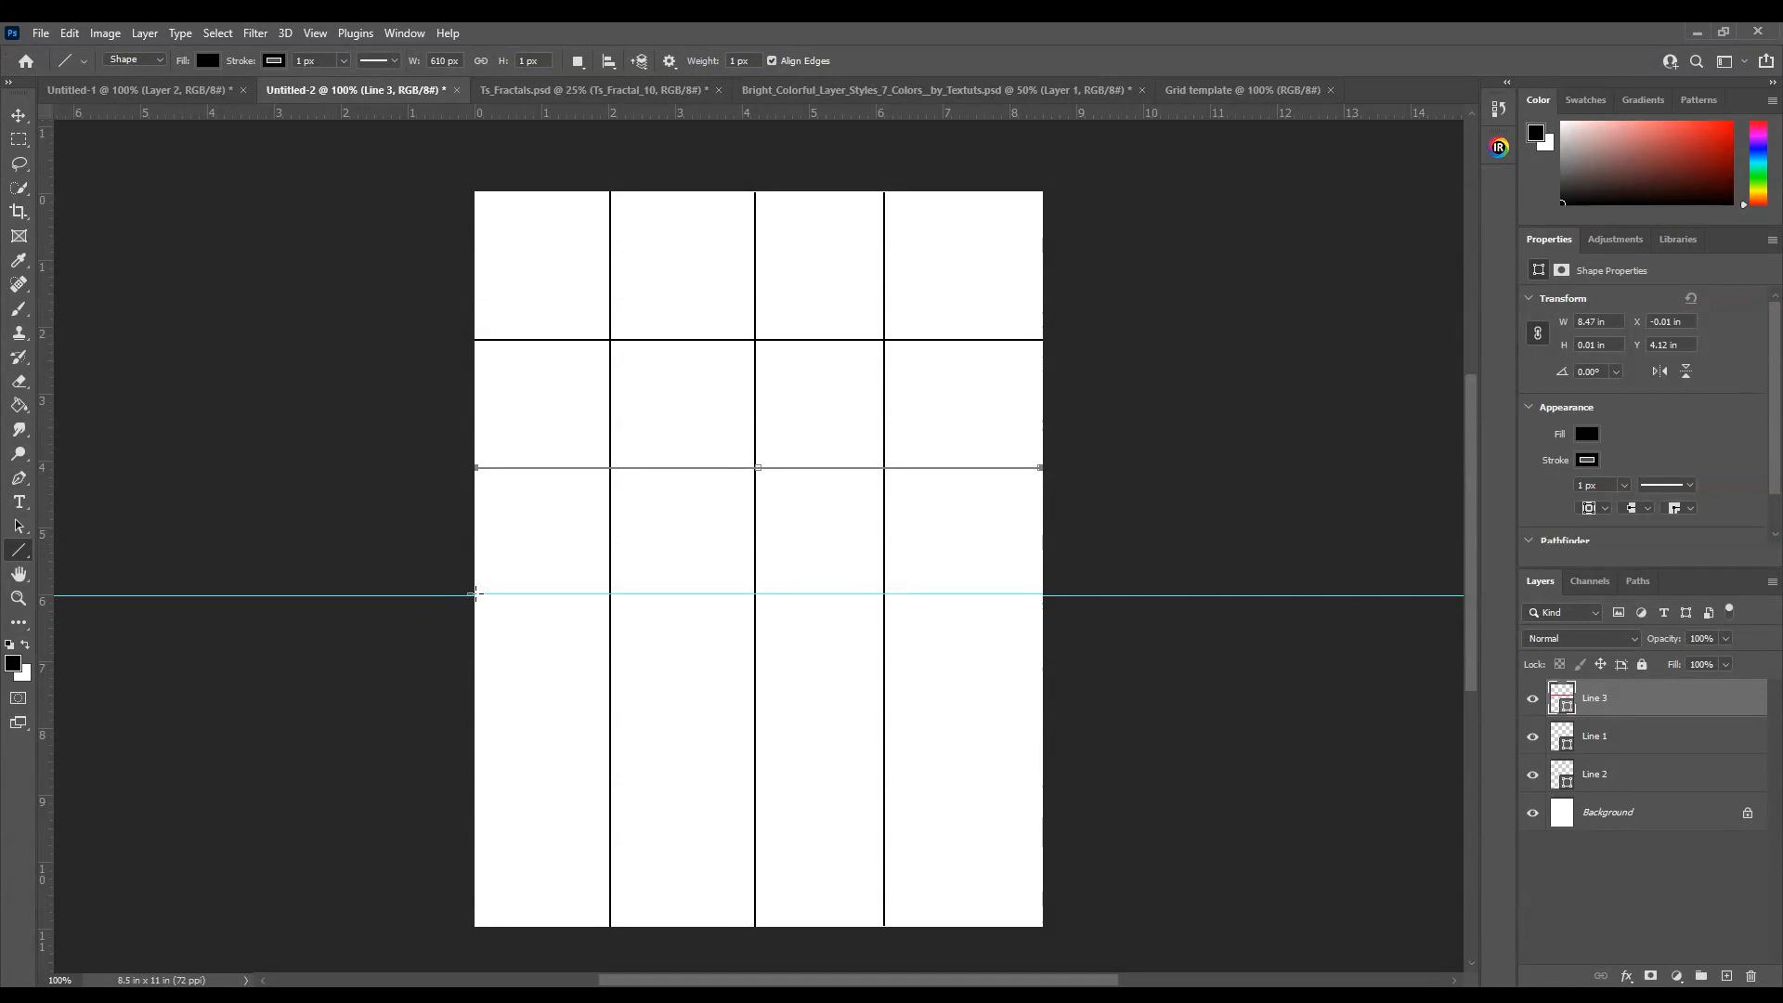
left_click_drag(475, 595, 1042, 595)
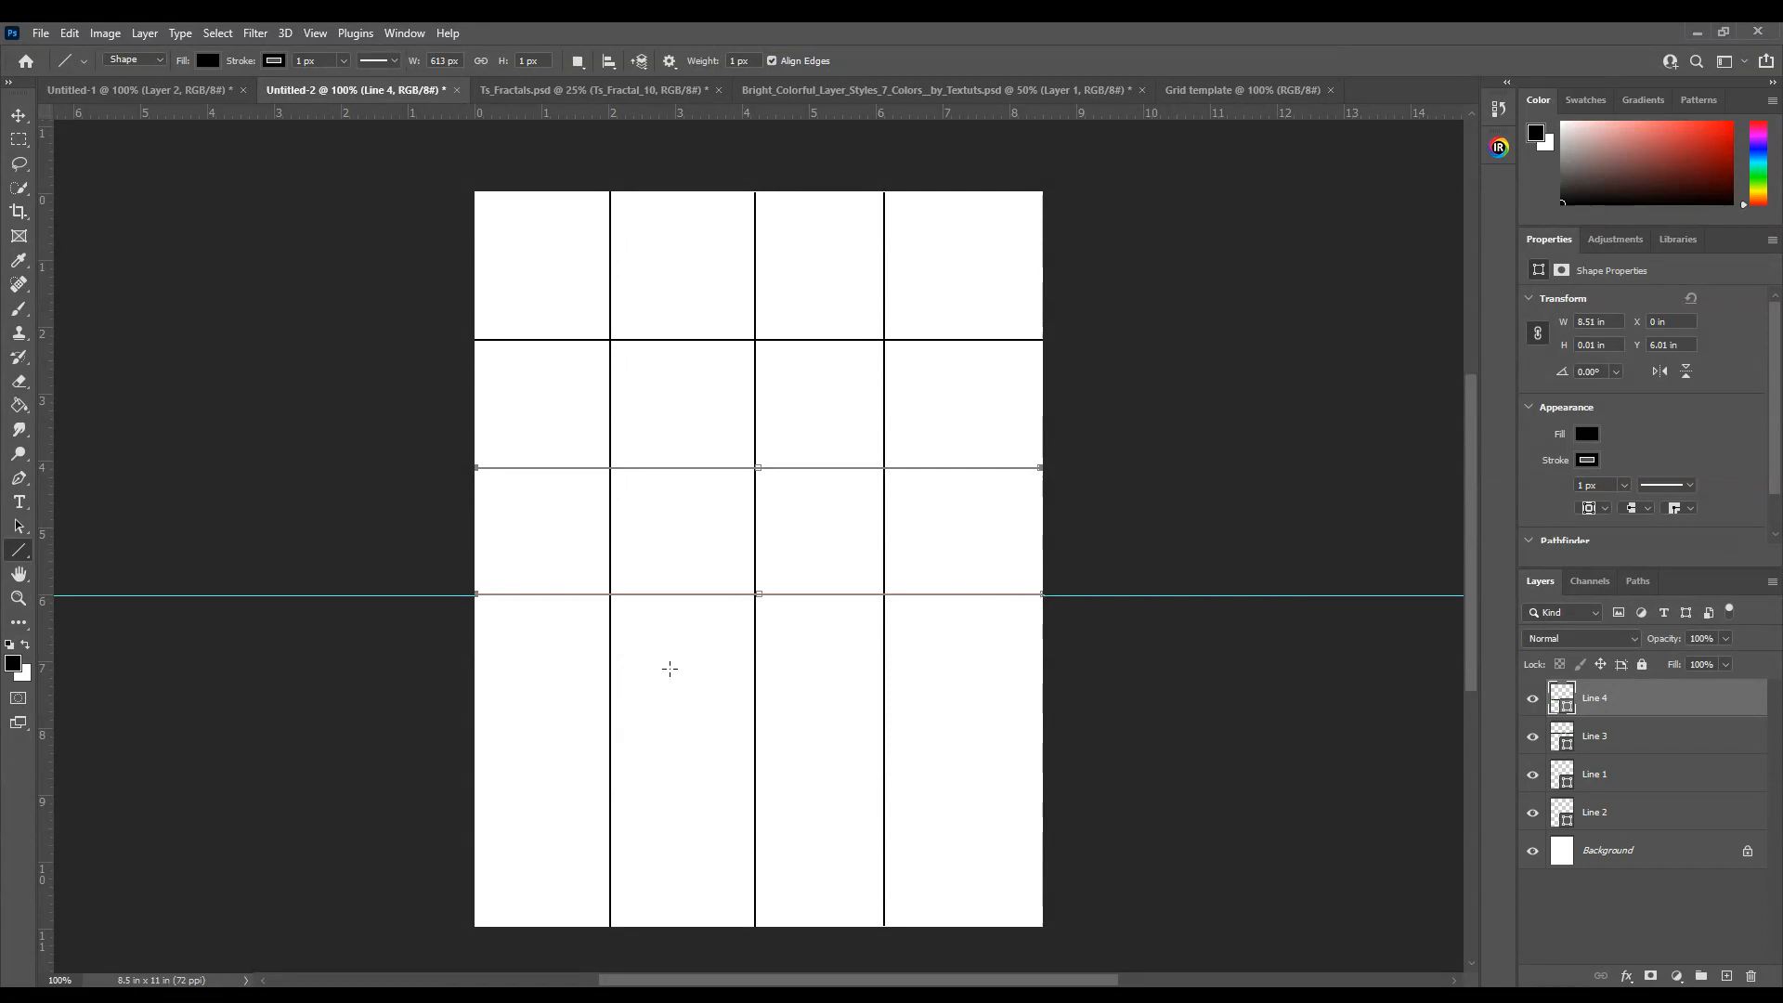
Move the guide down to about 8 in and draw another full-width horizontal line along it.
left_click(18, 115)
left_click_drag(440, 594, 440, 726)
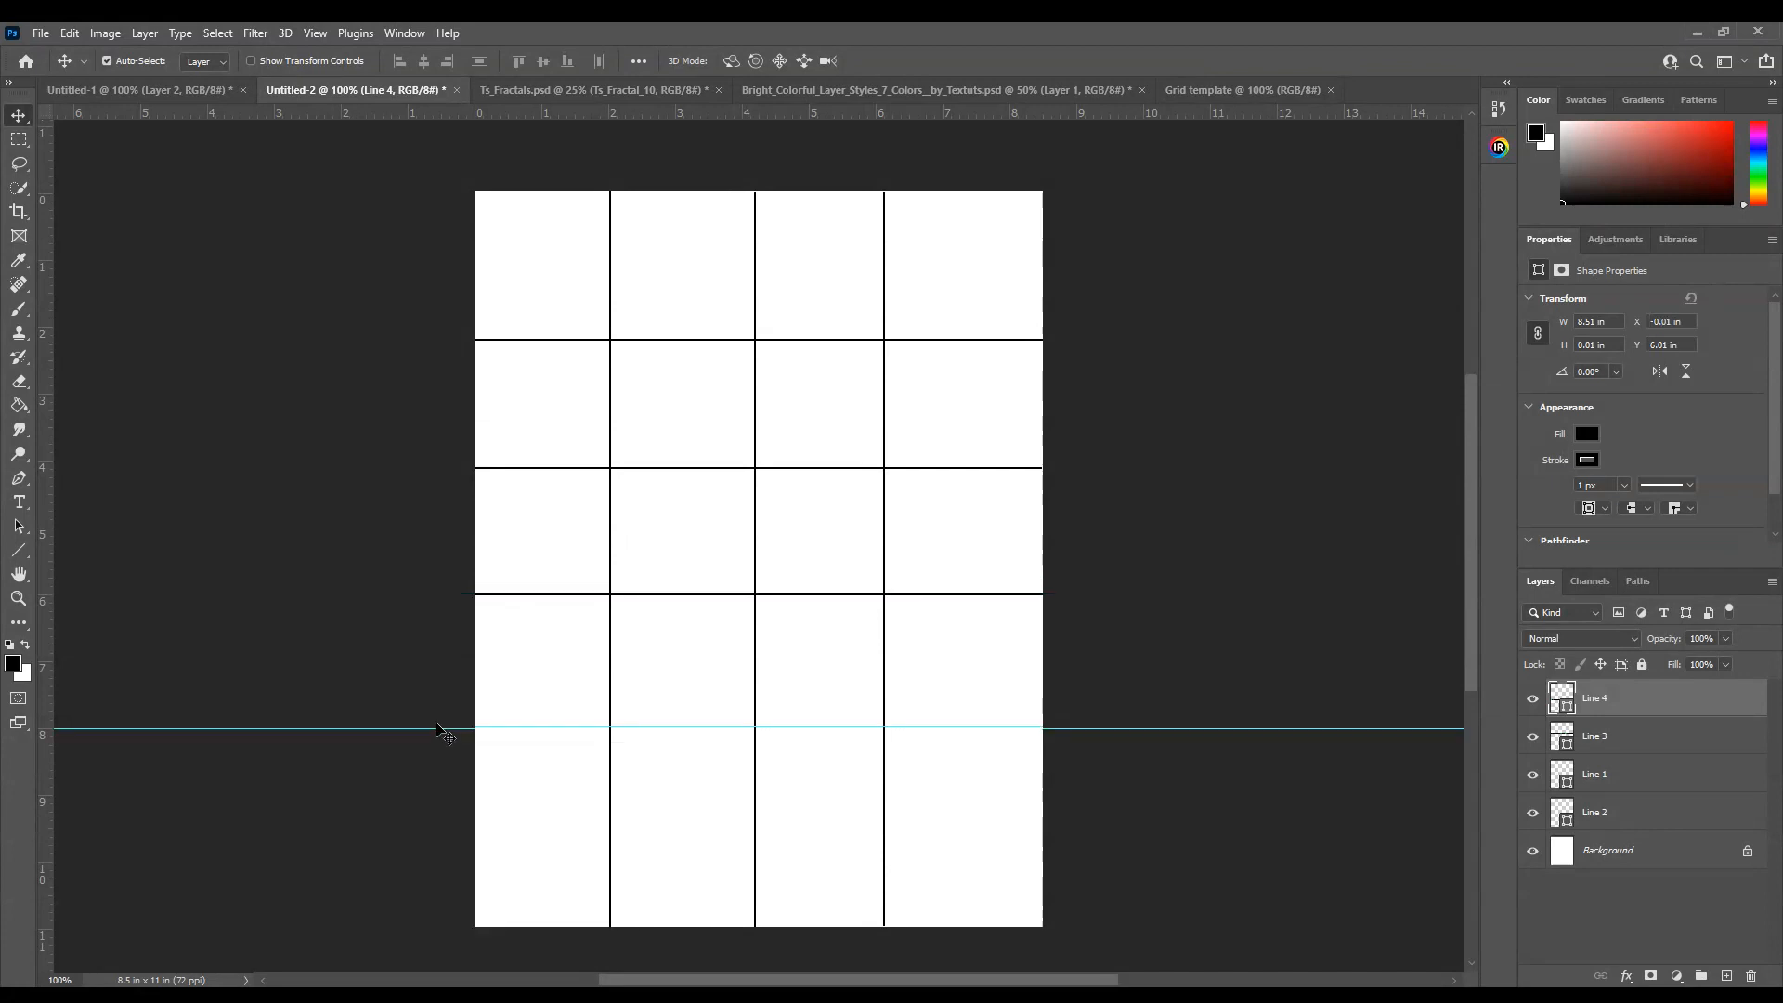
left_click(18, 550)
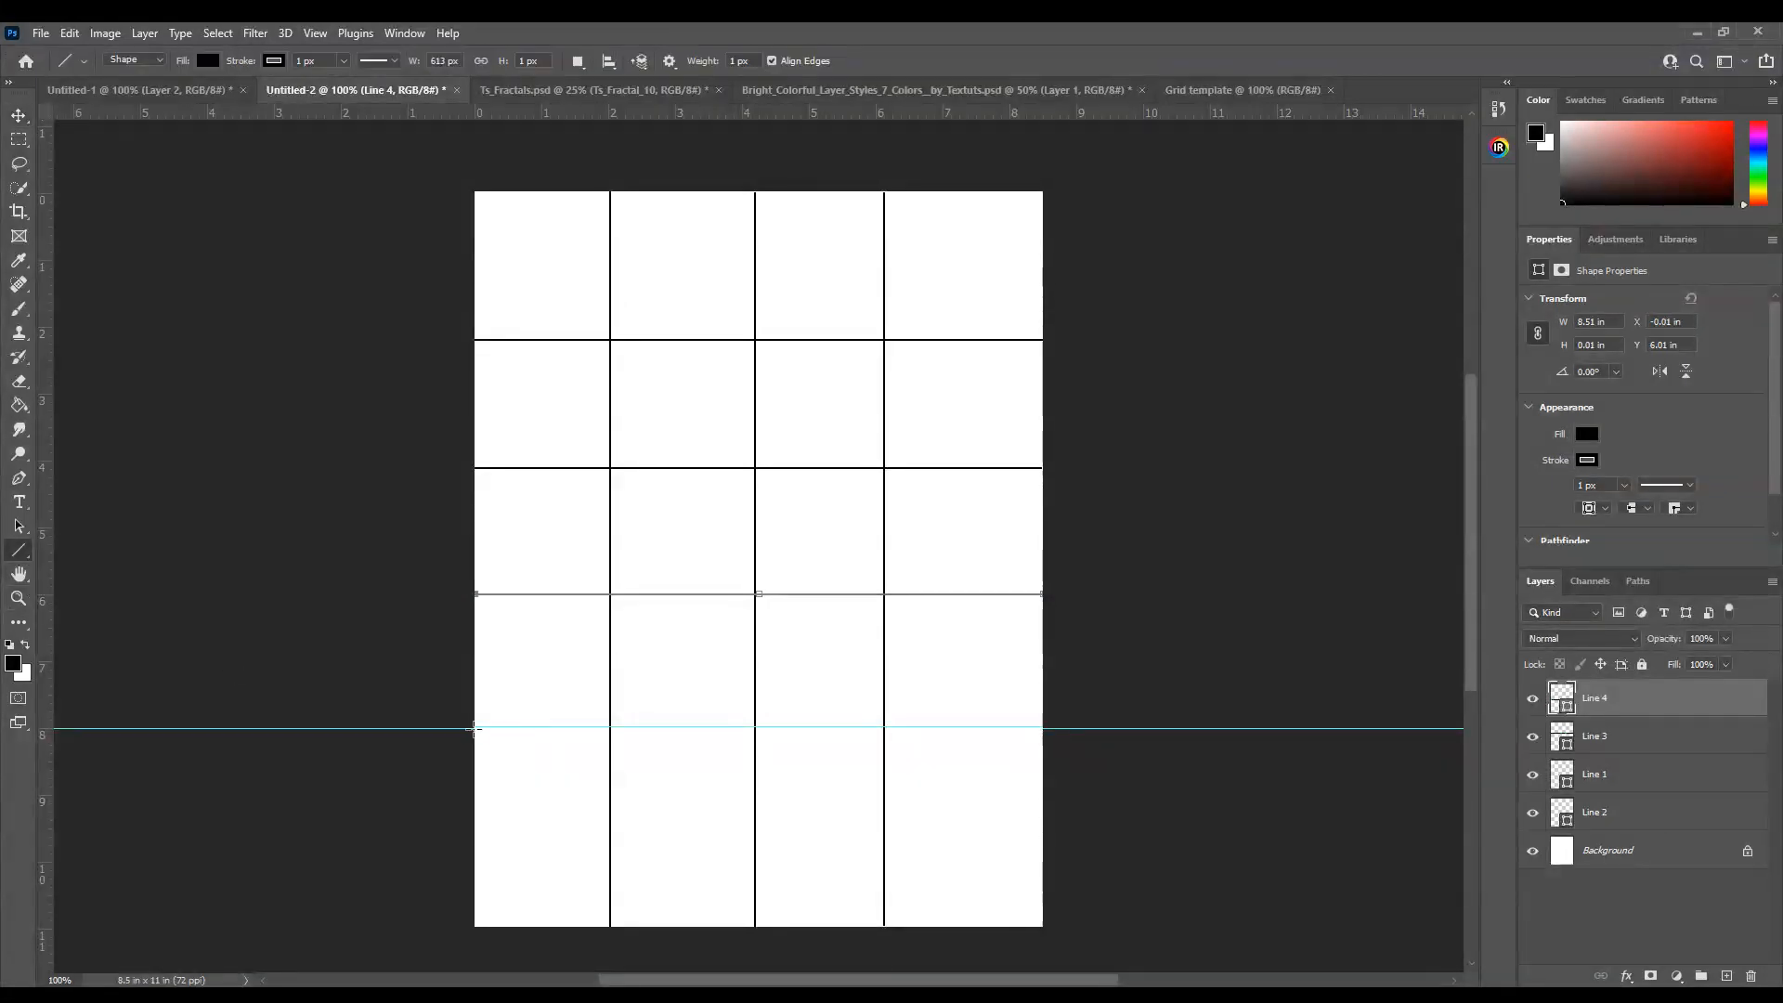
left_click_drag(474, 727, 1042, 732)
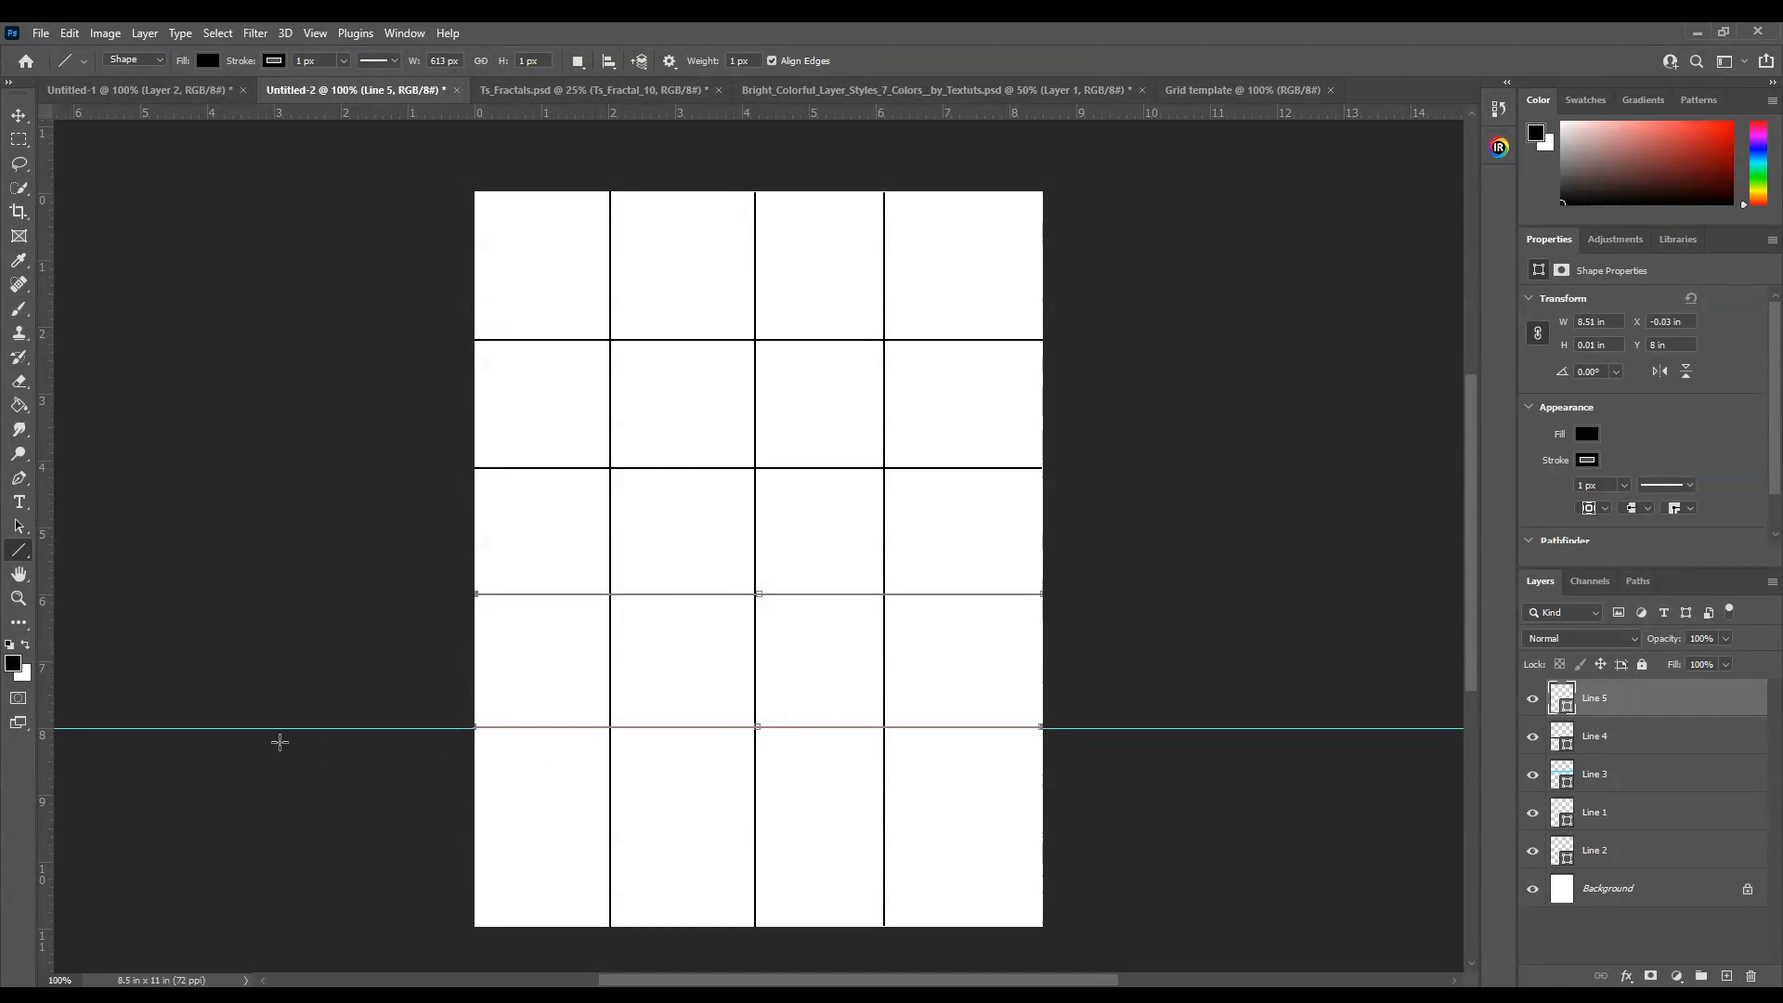
Move the guide down to about 9.4 in and draw the lowest horizontal grid line across the page.
left_click(18, 115)
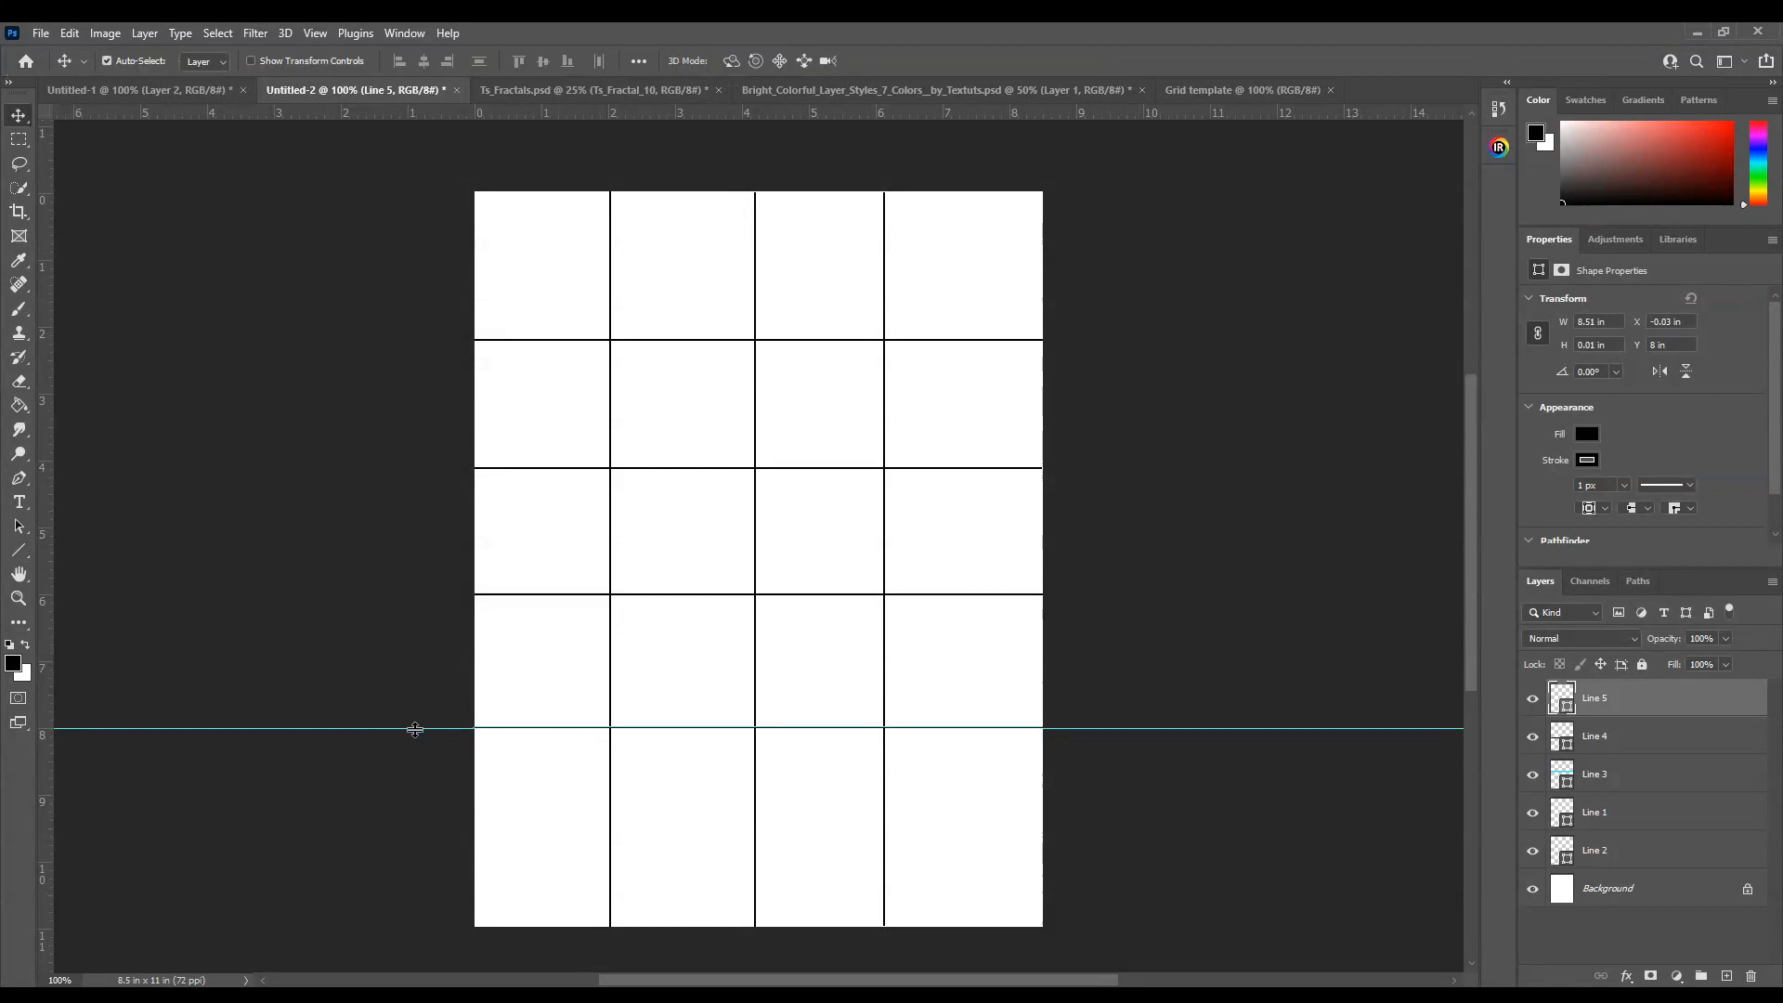
left_click_drag(417, 727, 398, 822)
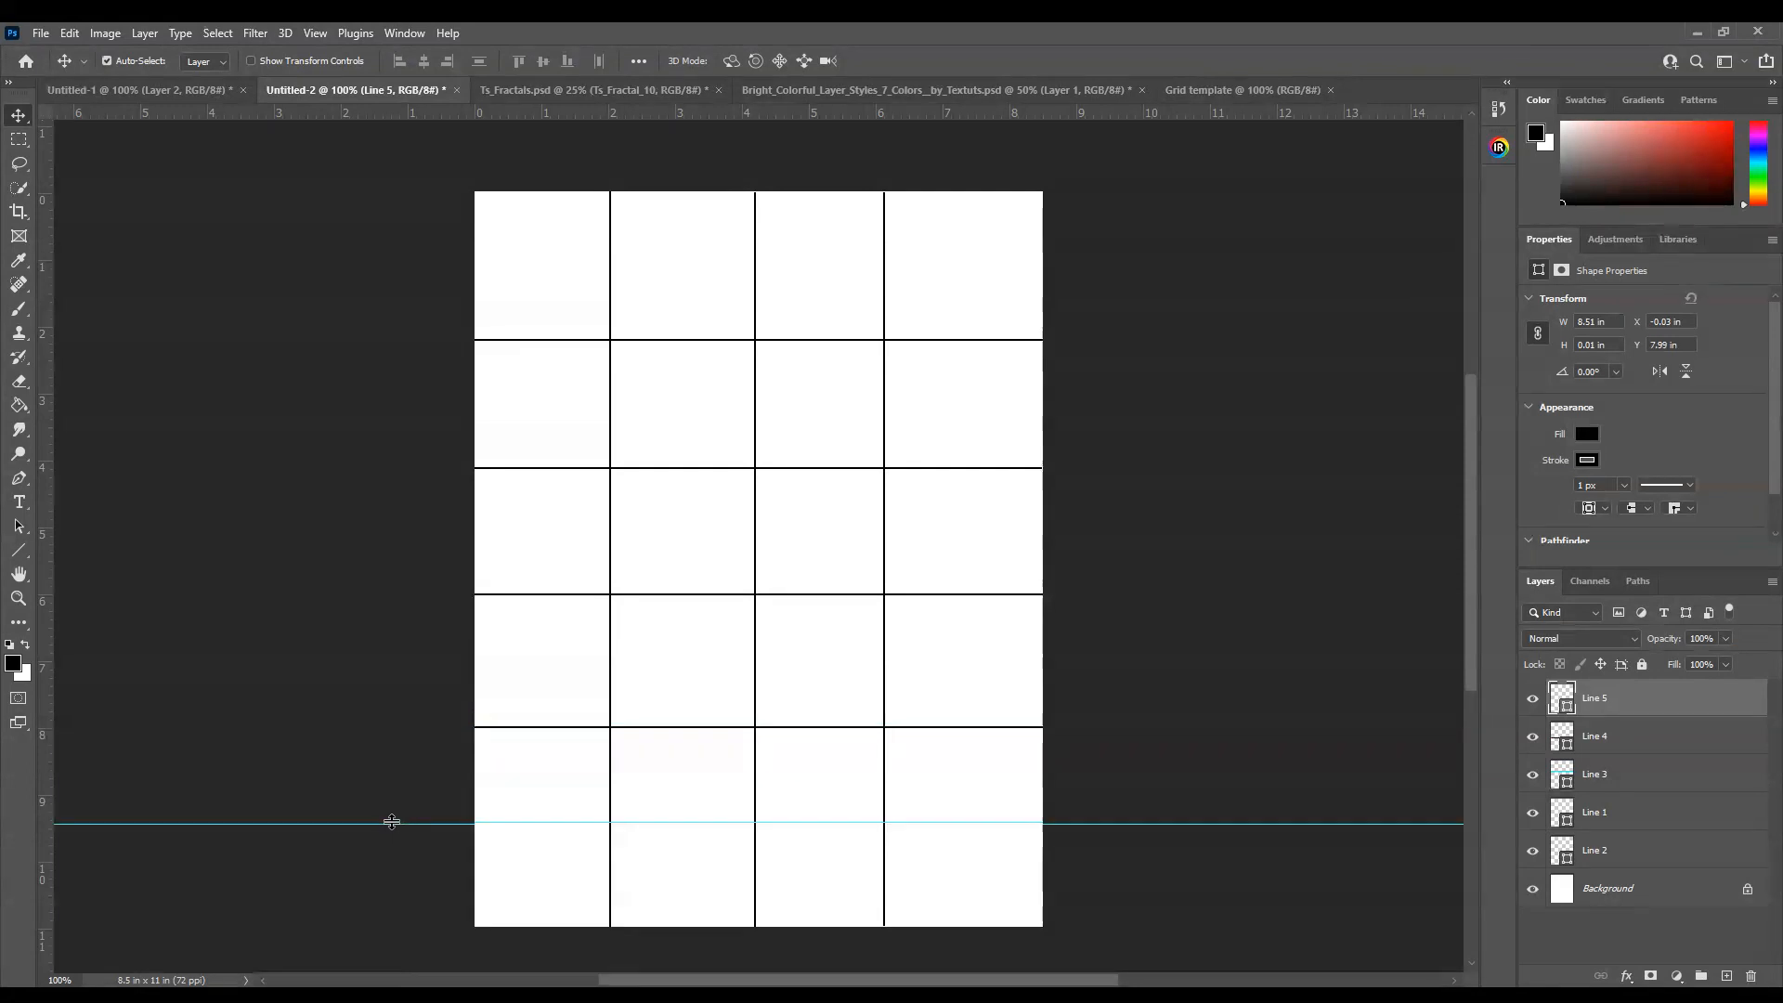
left_click(17, 551)
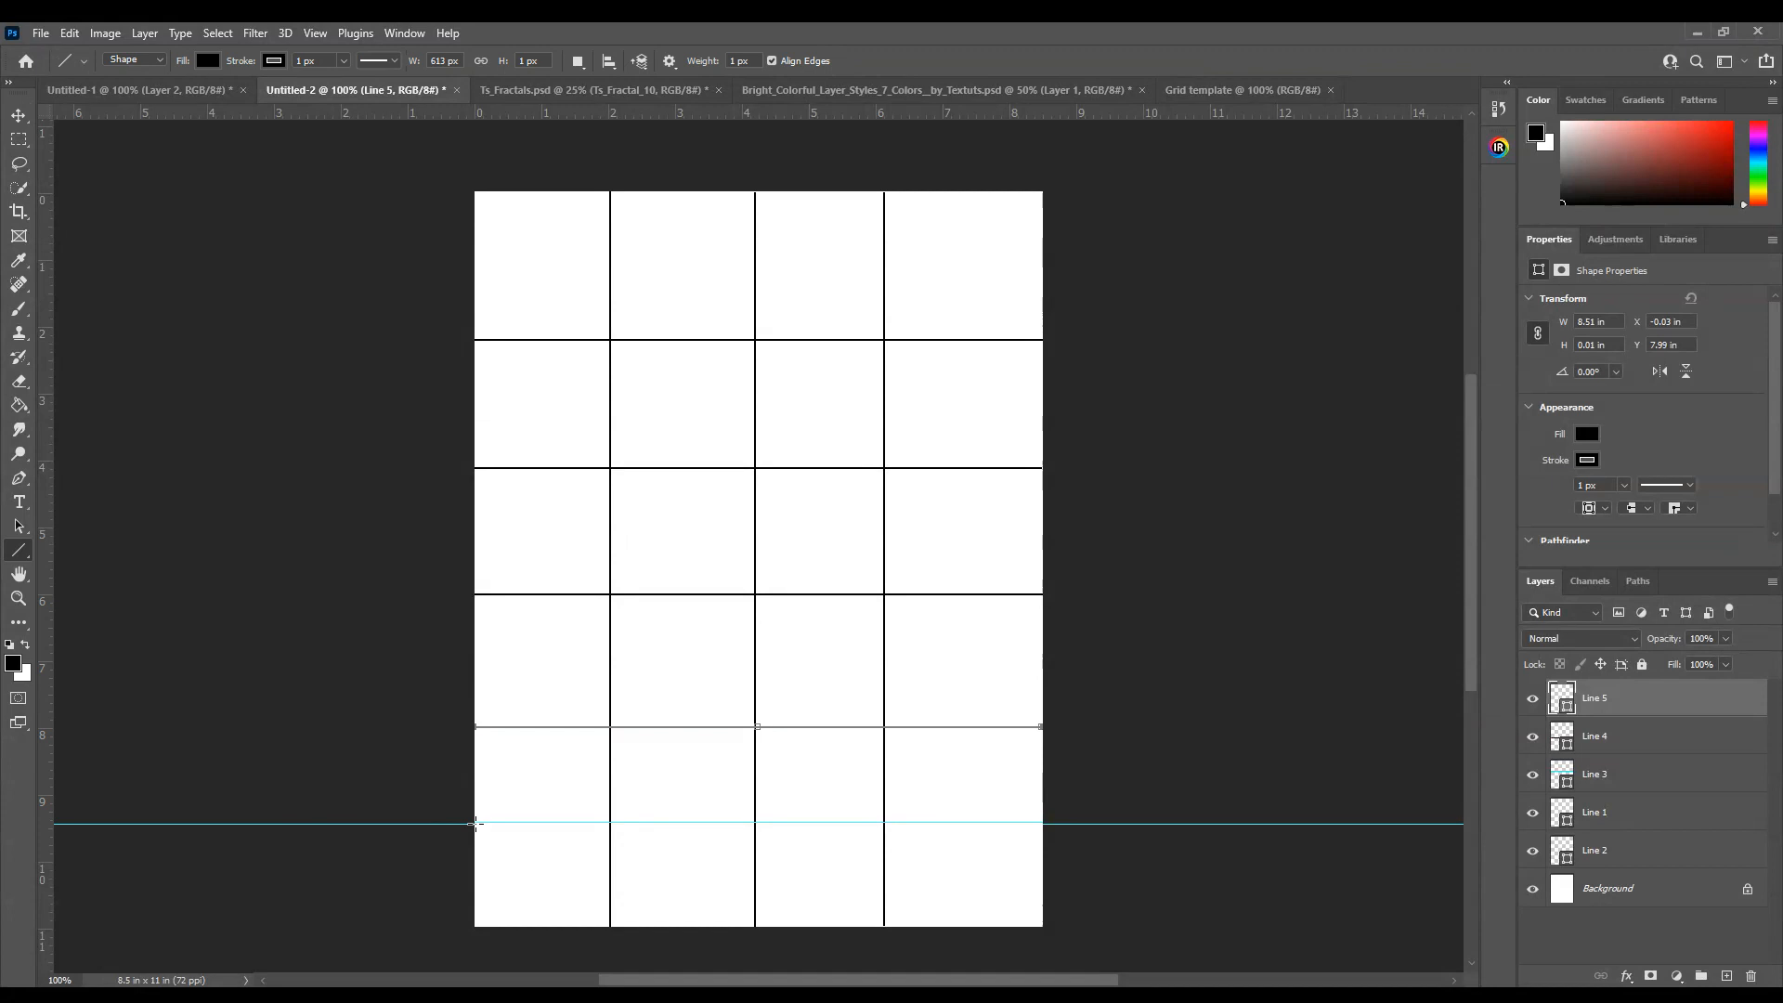
left_click_drag(475, 824, 1041, 831)
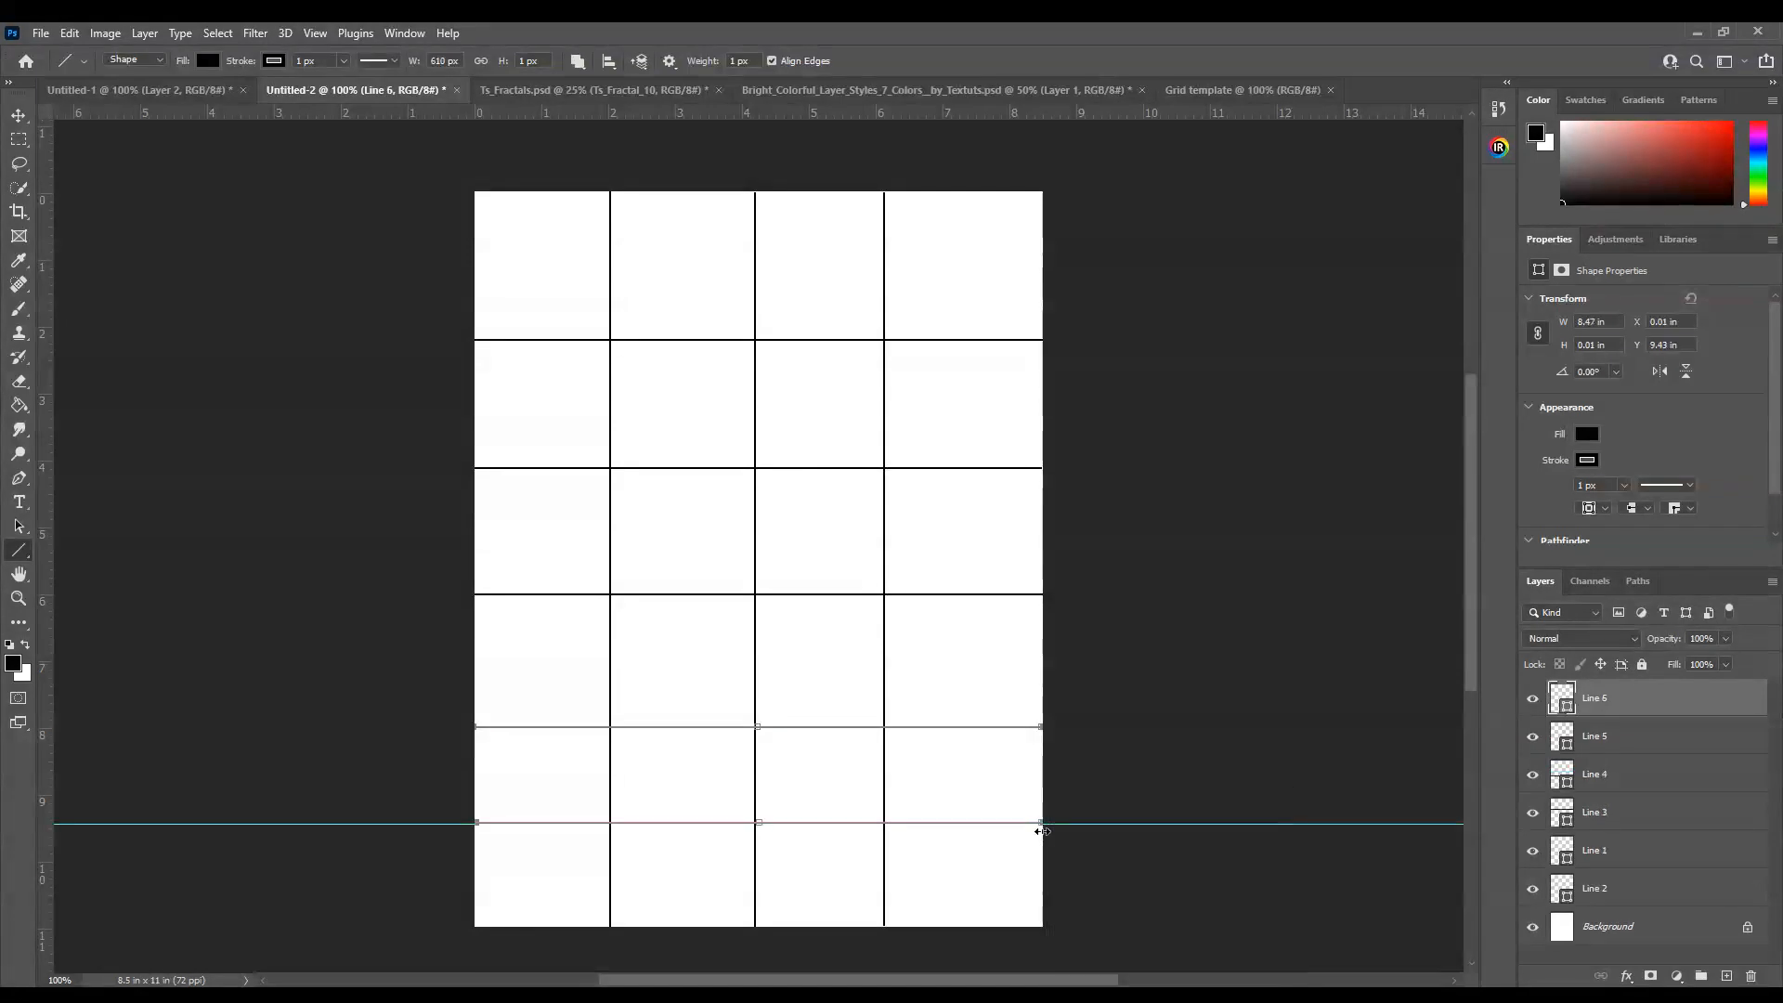
Remove the horizontal guide from the document by moving it off the canvas.
left_click(19, 115)
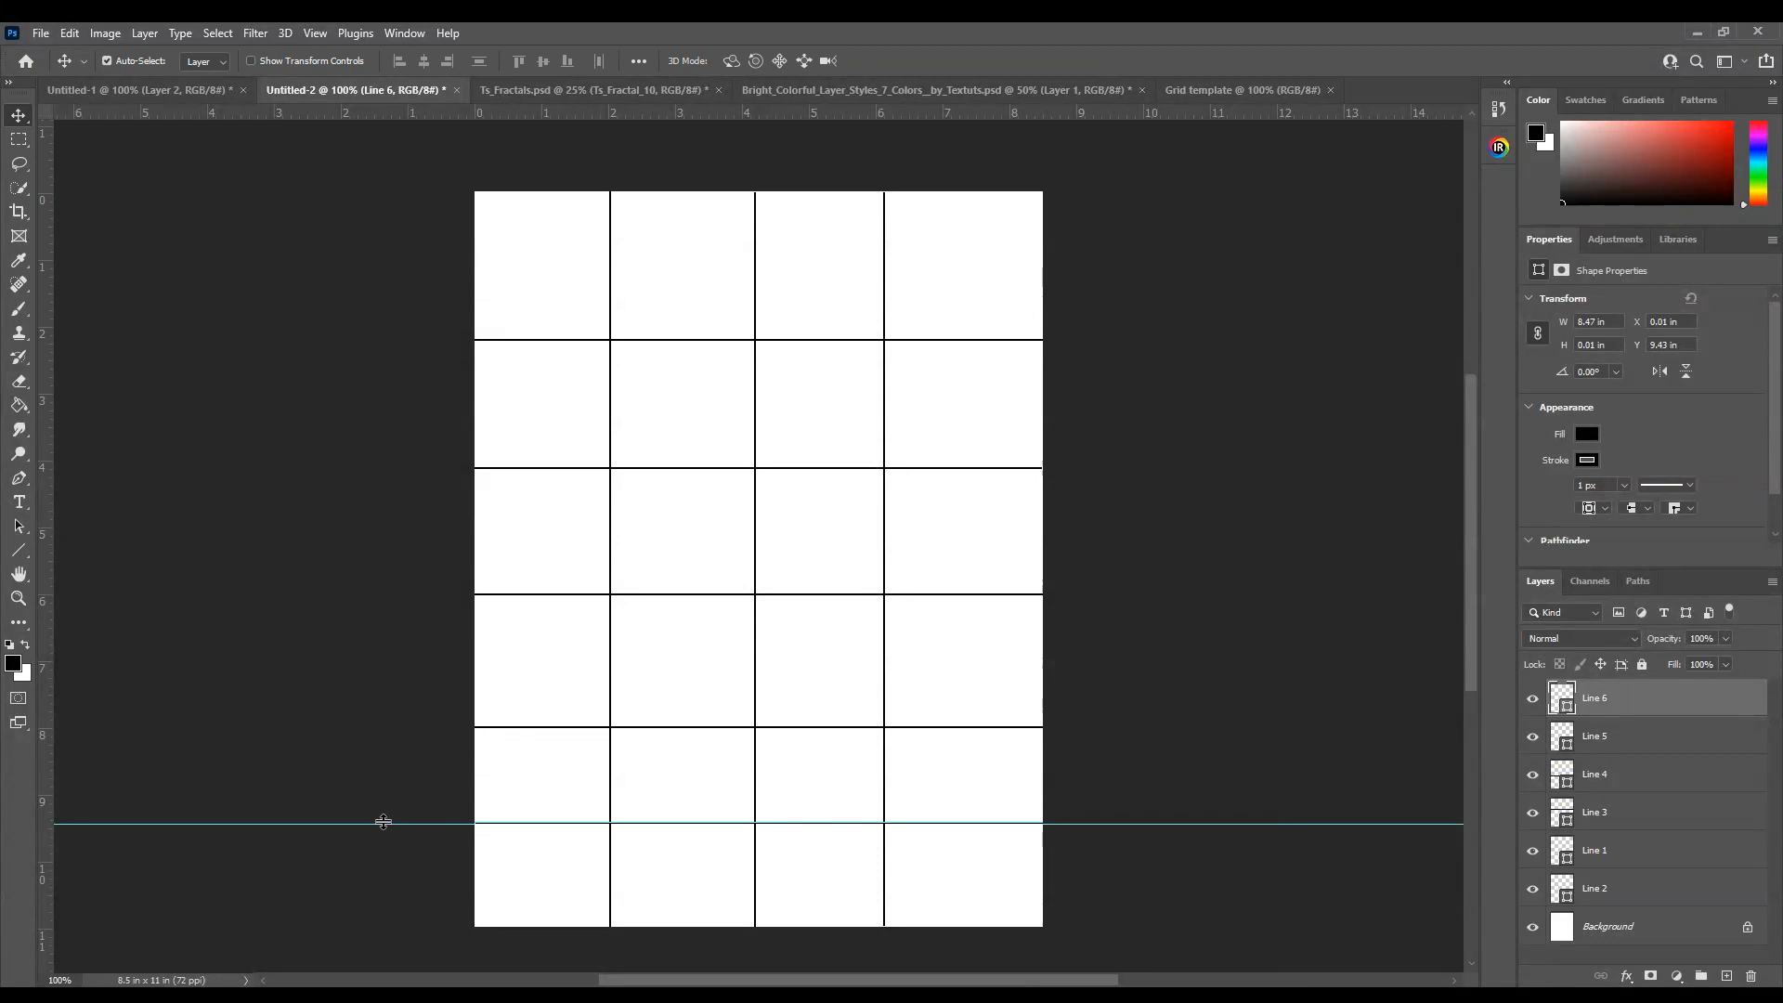
left_click_drag(386, 825, 327, 523)
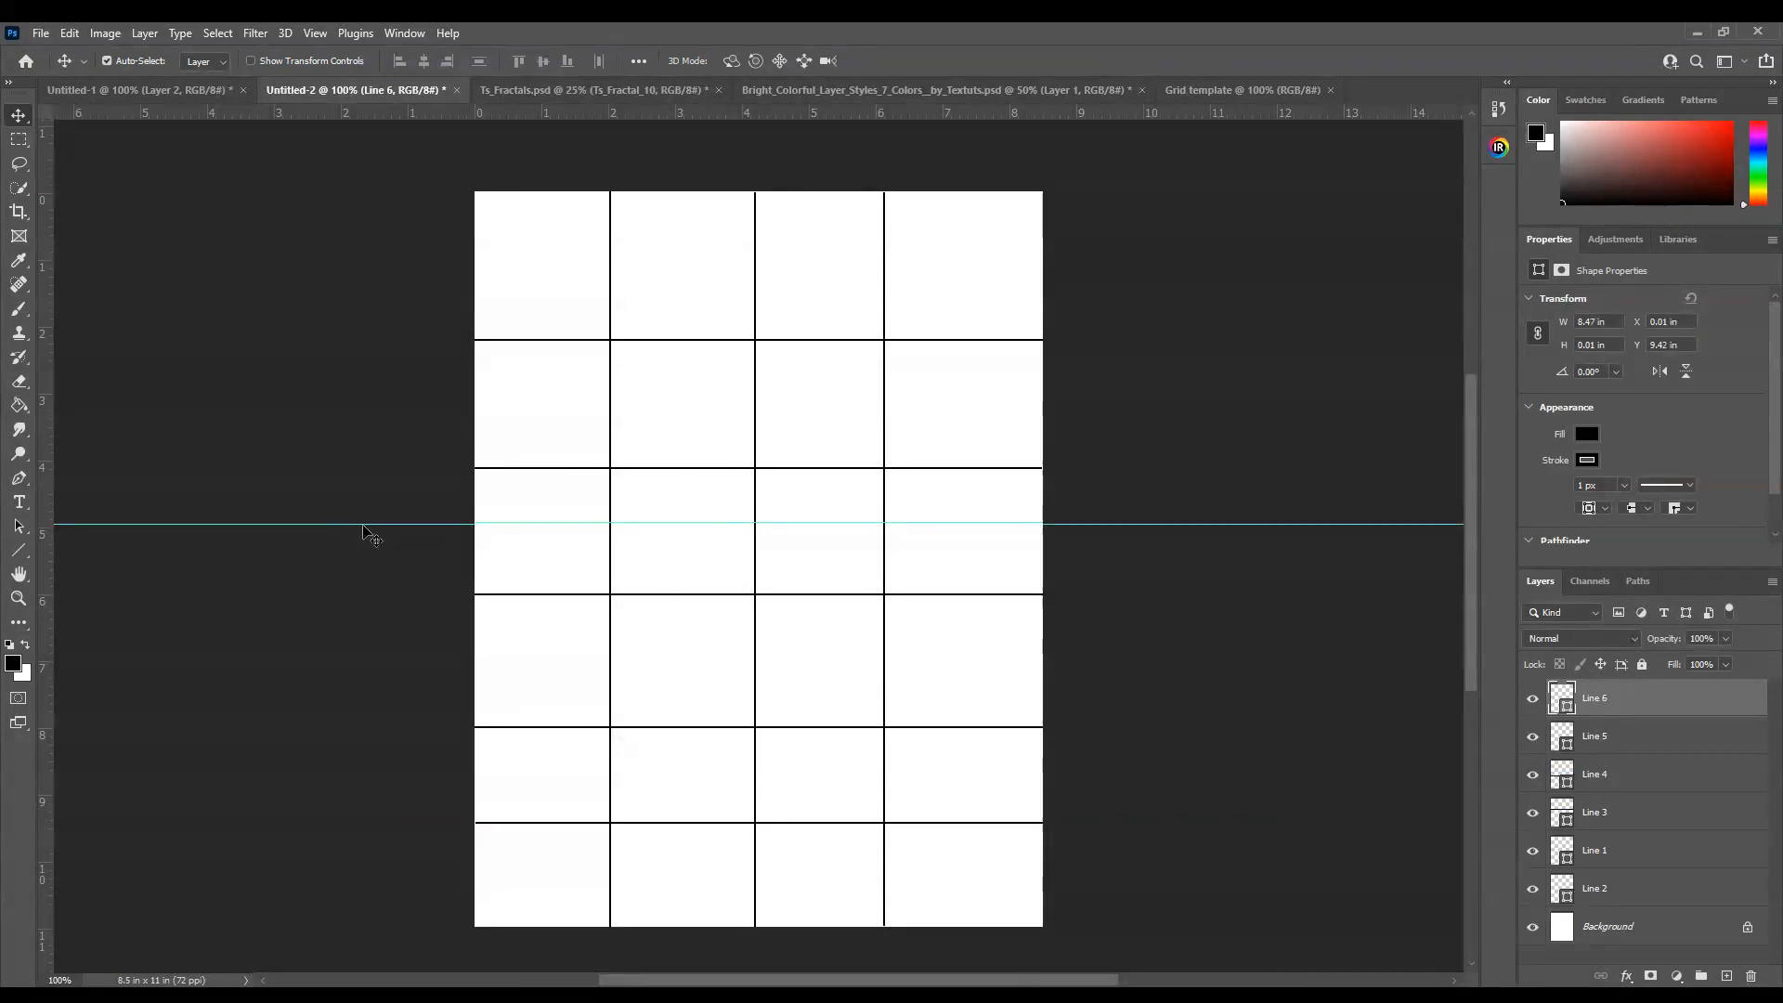
left_click_drag(370, 524, 397, 112)
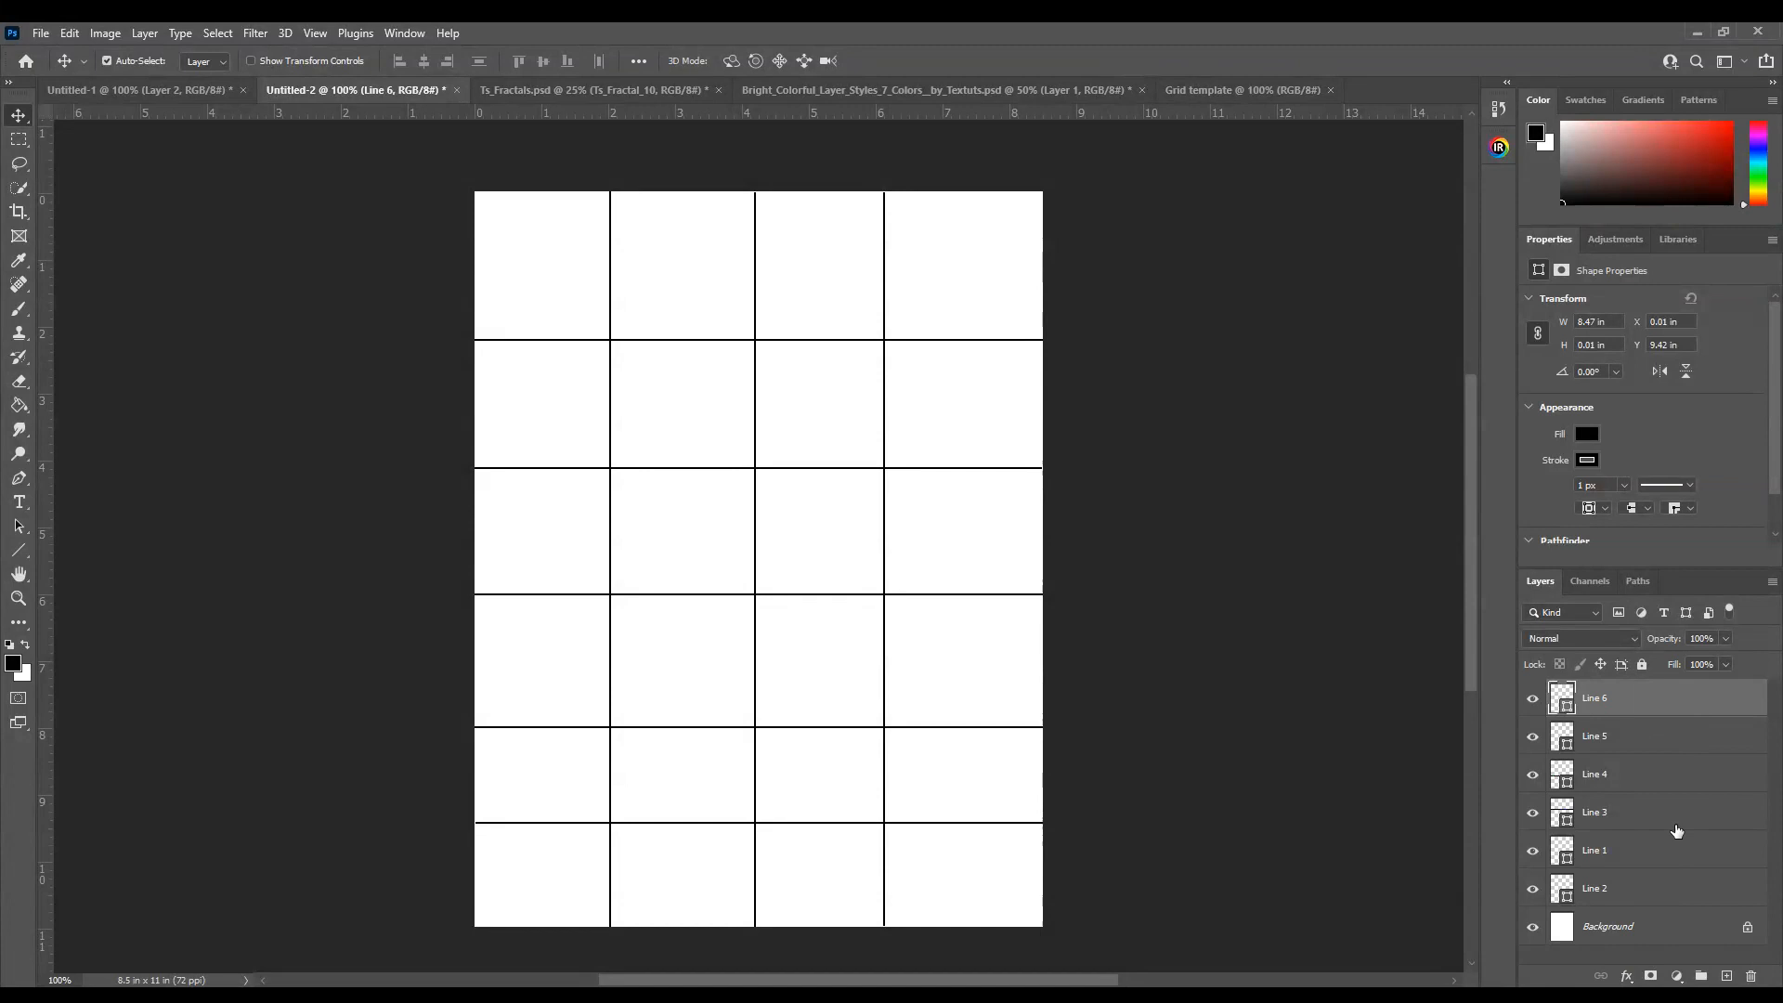
Group all six line layers into a group named "lines".
left_click(1657, 893, "shift")
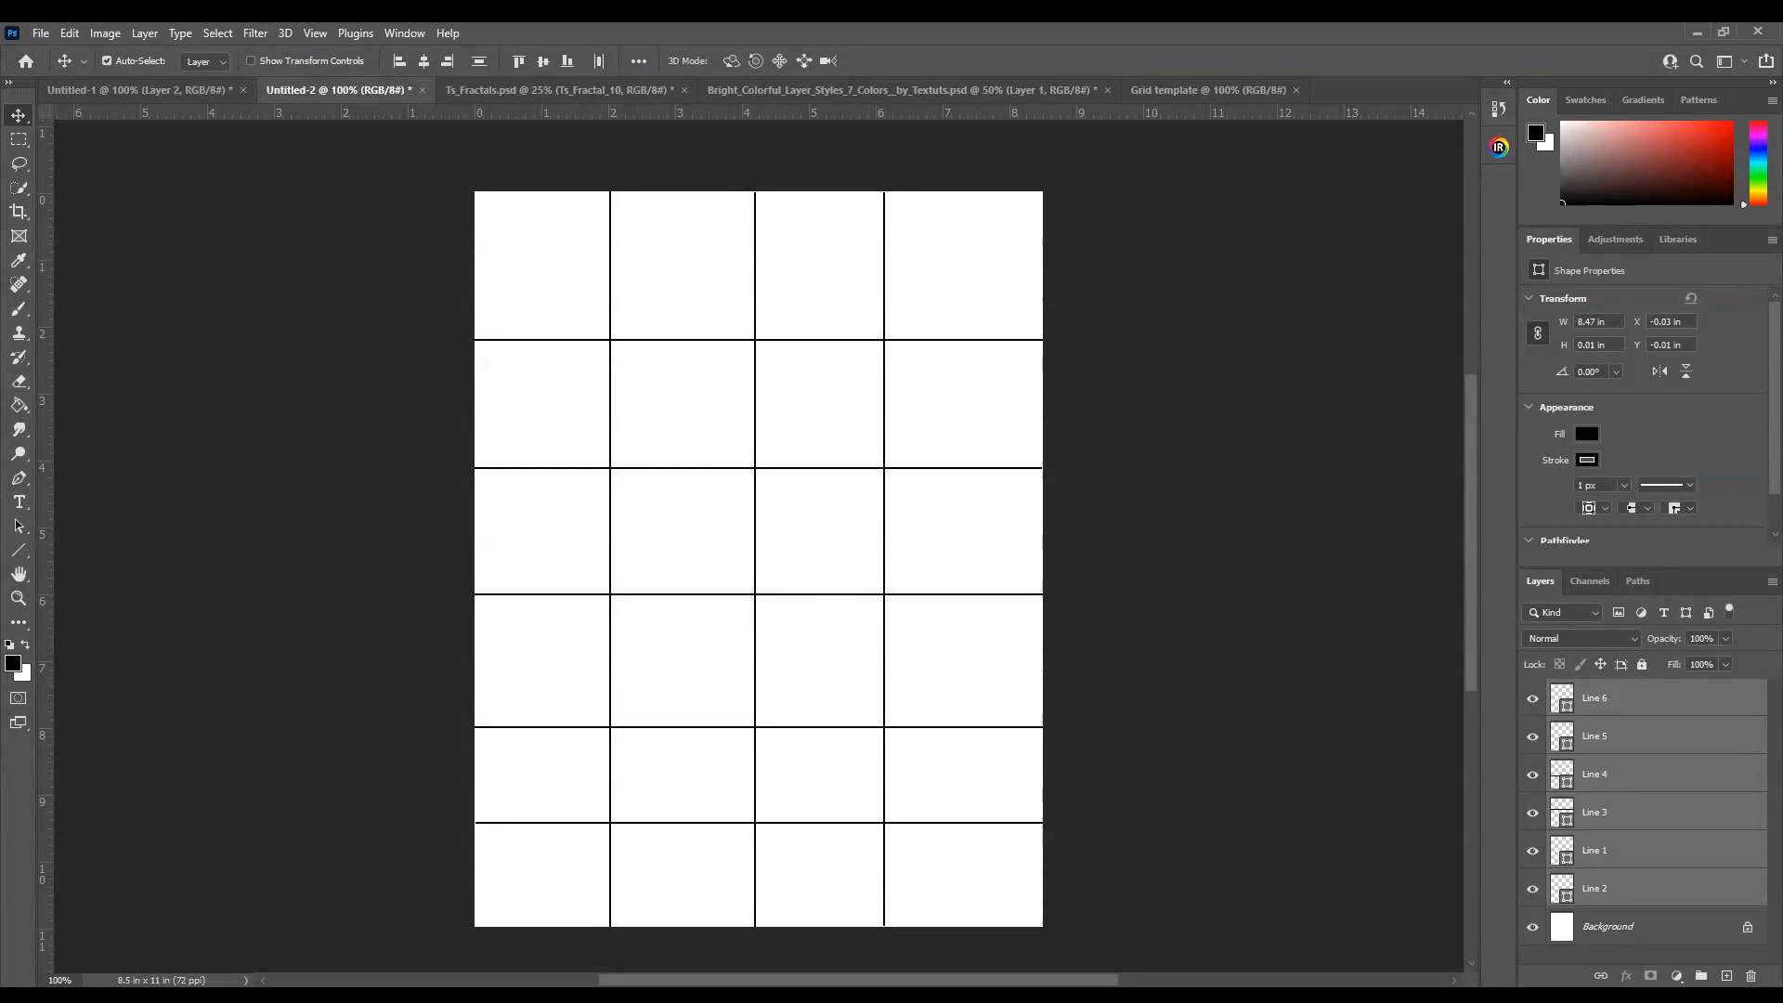
key("ctrl+g")
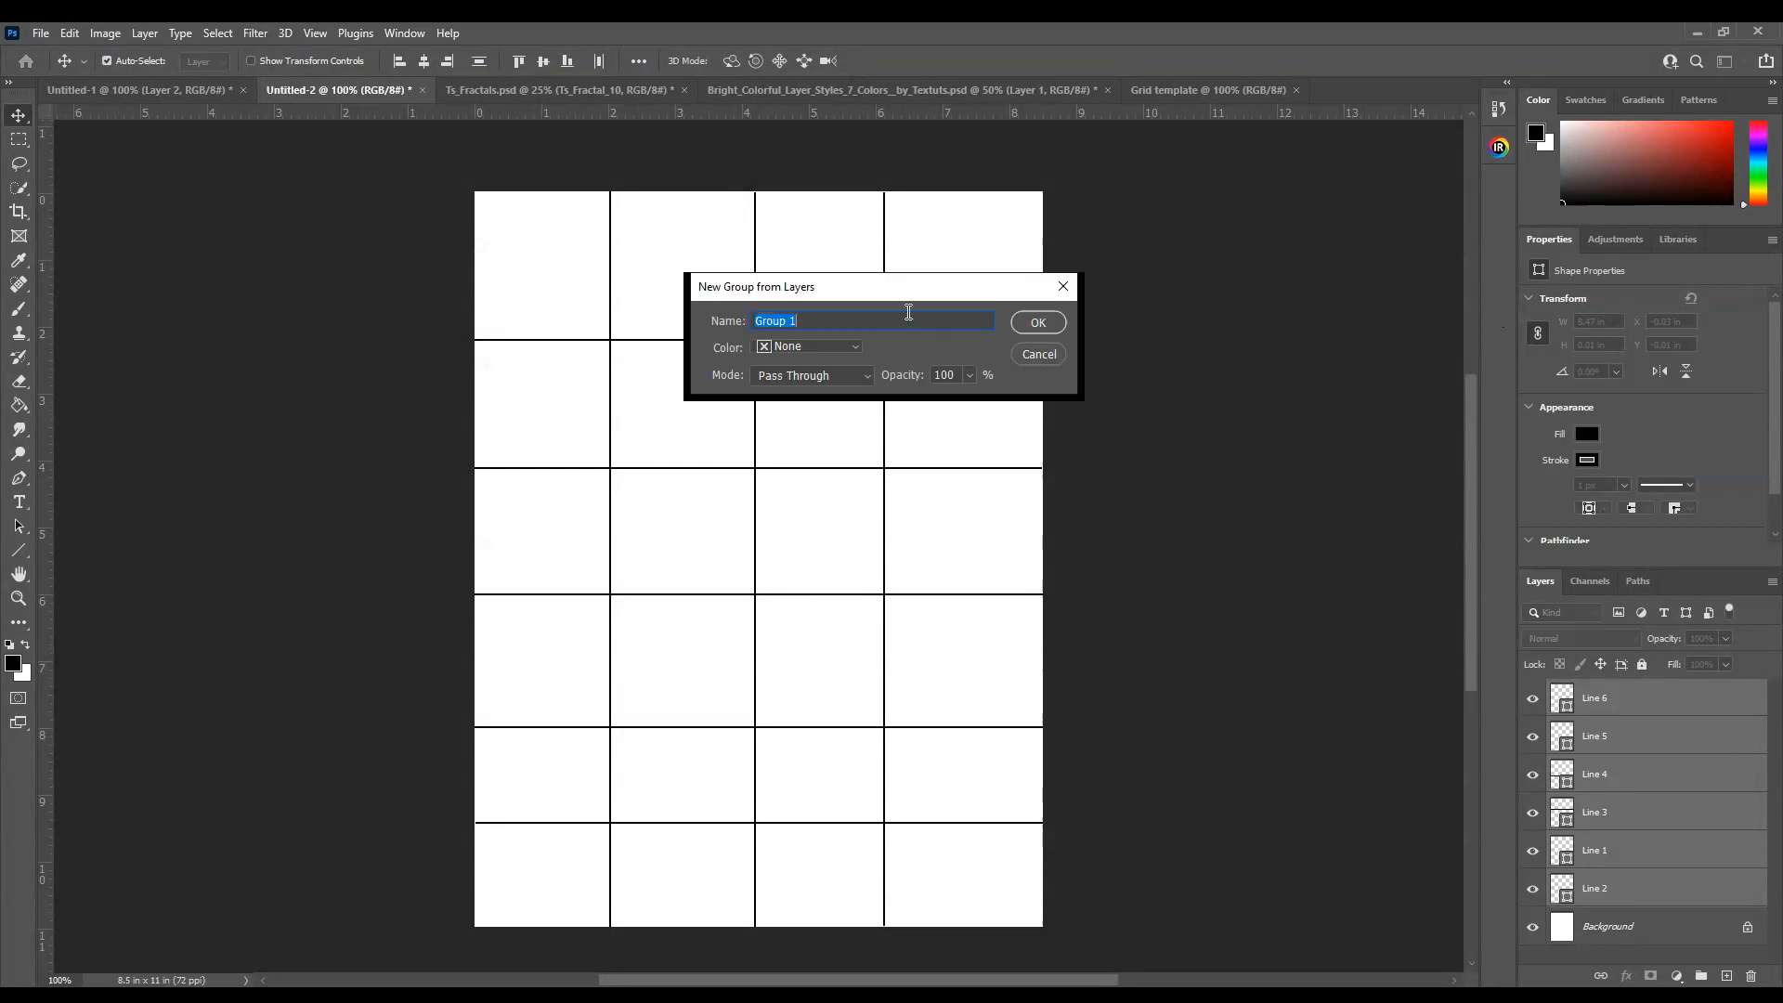
type("lines")
left_click(1038, 323)
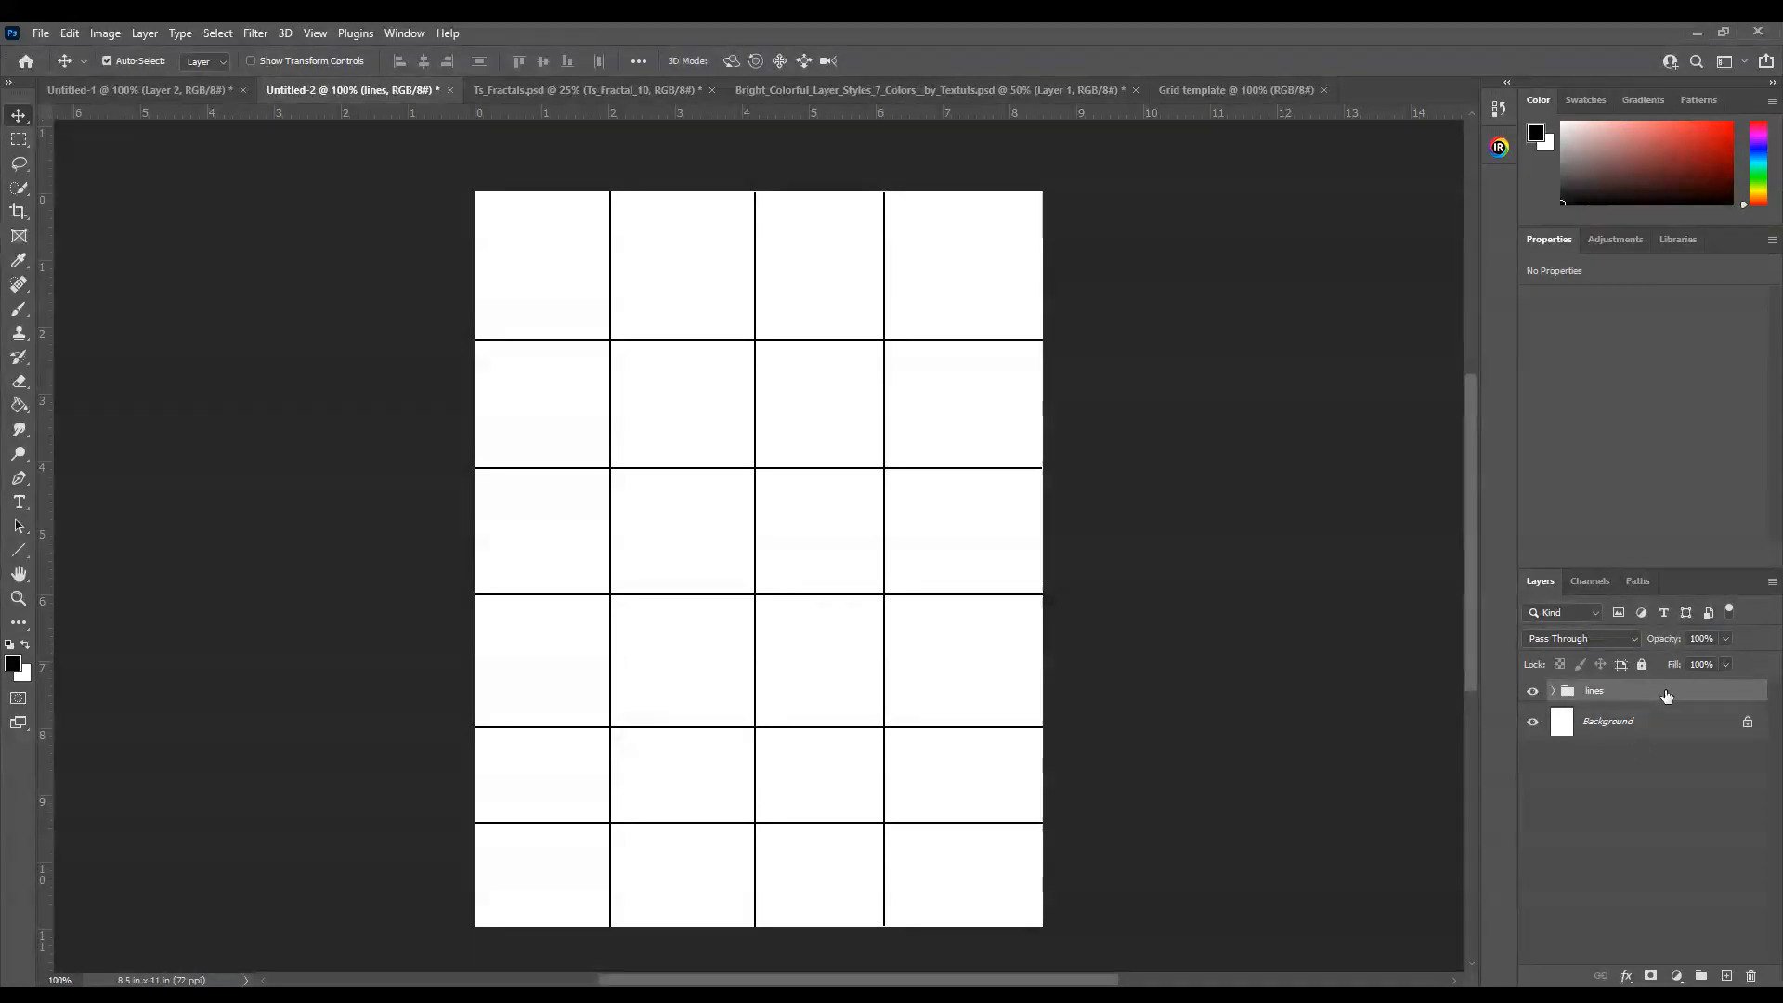
Add a new layer above the lines group and sketch a cartoon face's eyes with pupils, nose and moustache with a 17 px black brush.
left_click(1728, 977)
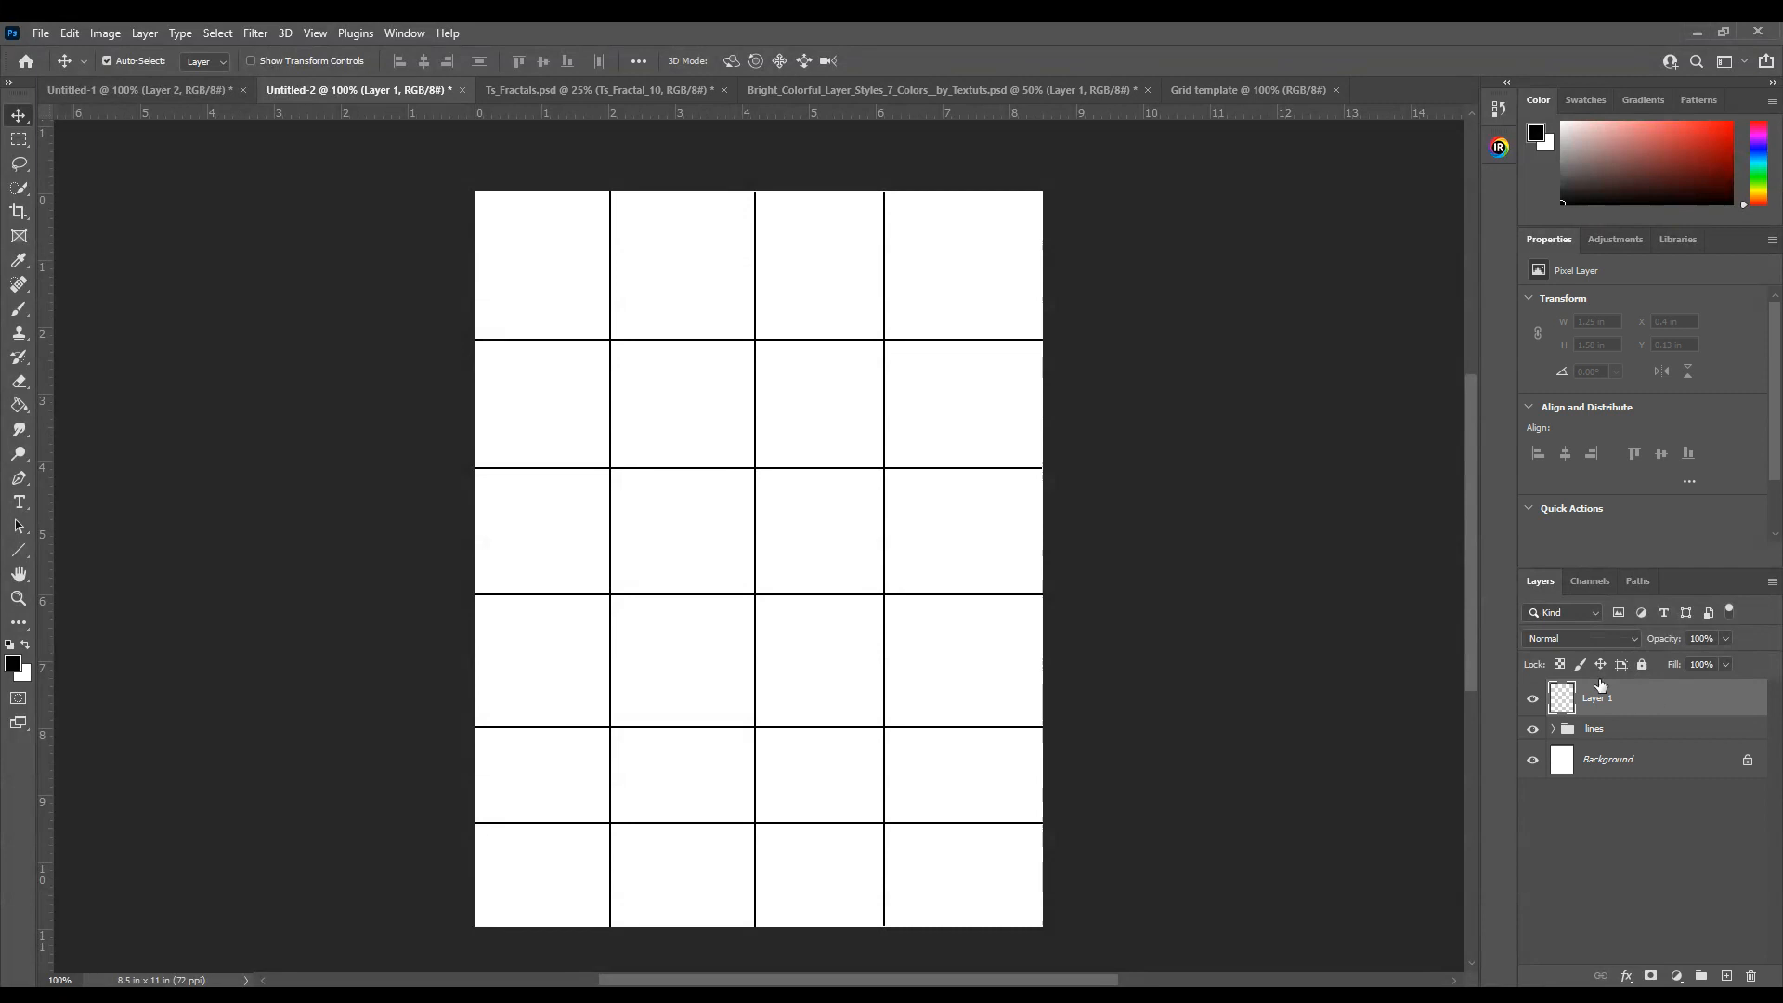
left_click(19, 318)
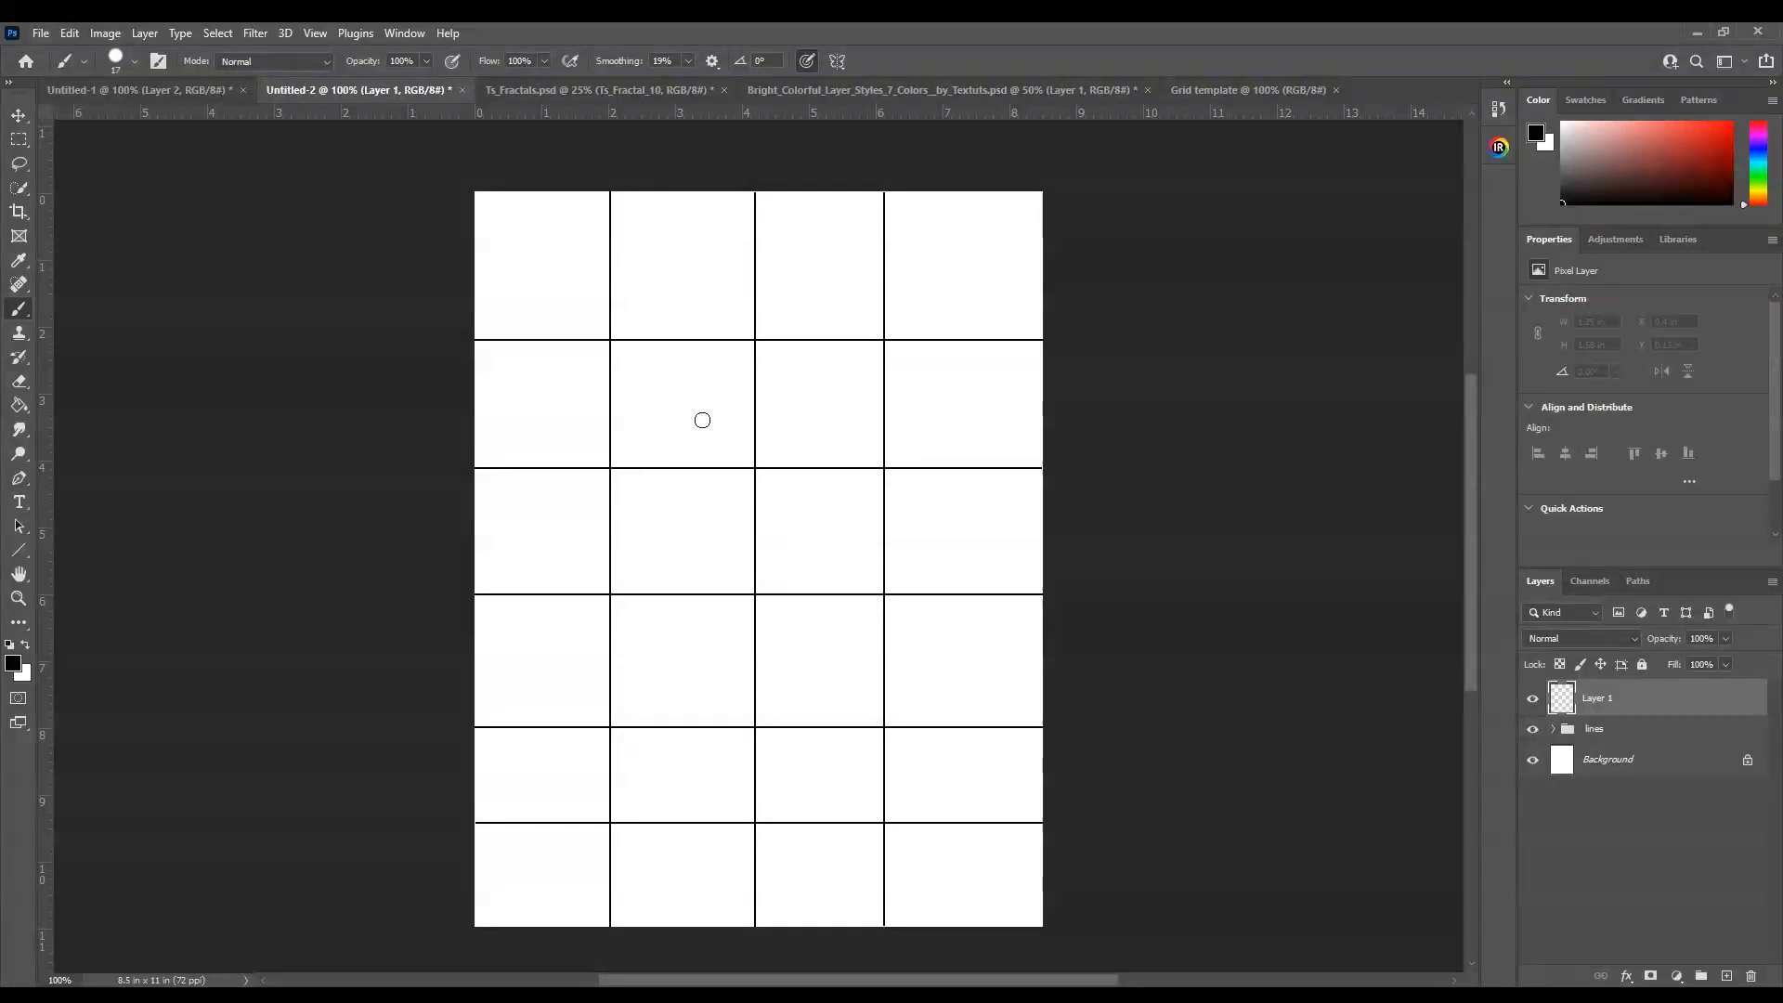
mouse_move(618, 435)
left_mouse_down()
mouse_move(756, 386)
mouse_move(639, 449)
left_mouse_up()
left_click_drag(796, 359, 792, 346)
mouse_move(711, 464)
left_mouse_down()
mouse_move(656, 617)
mouse_move(747, 487)
left_mouse_up()
mouse_move(637, 580)
left_mouse_down()
mouse_move(683, 698)
mouse_move(757, 585)
left_mouse_up()
left_click(712, 417)
left_click(760, 422)
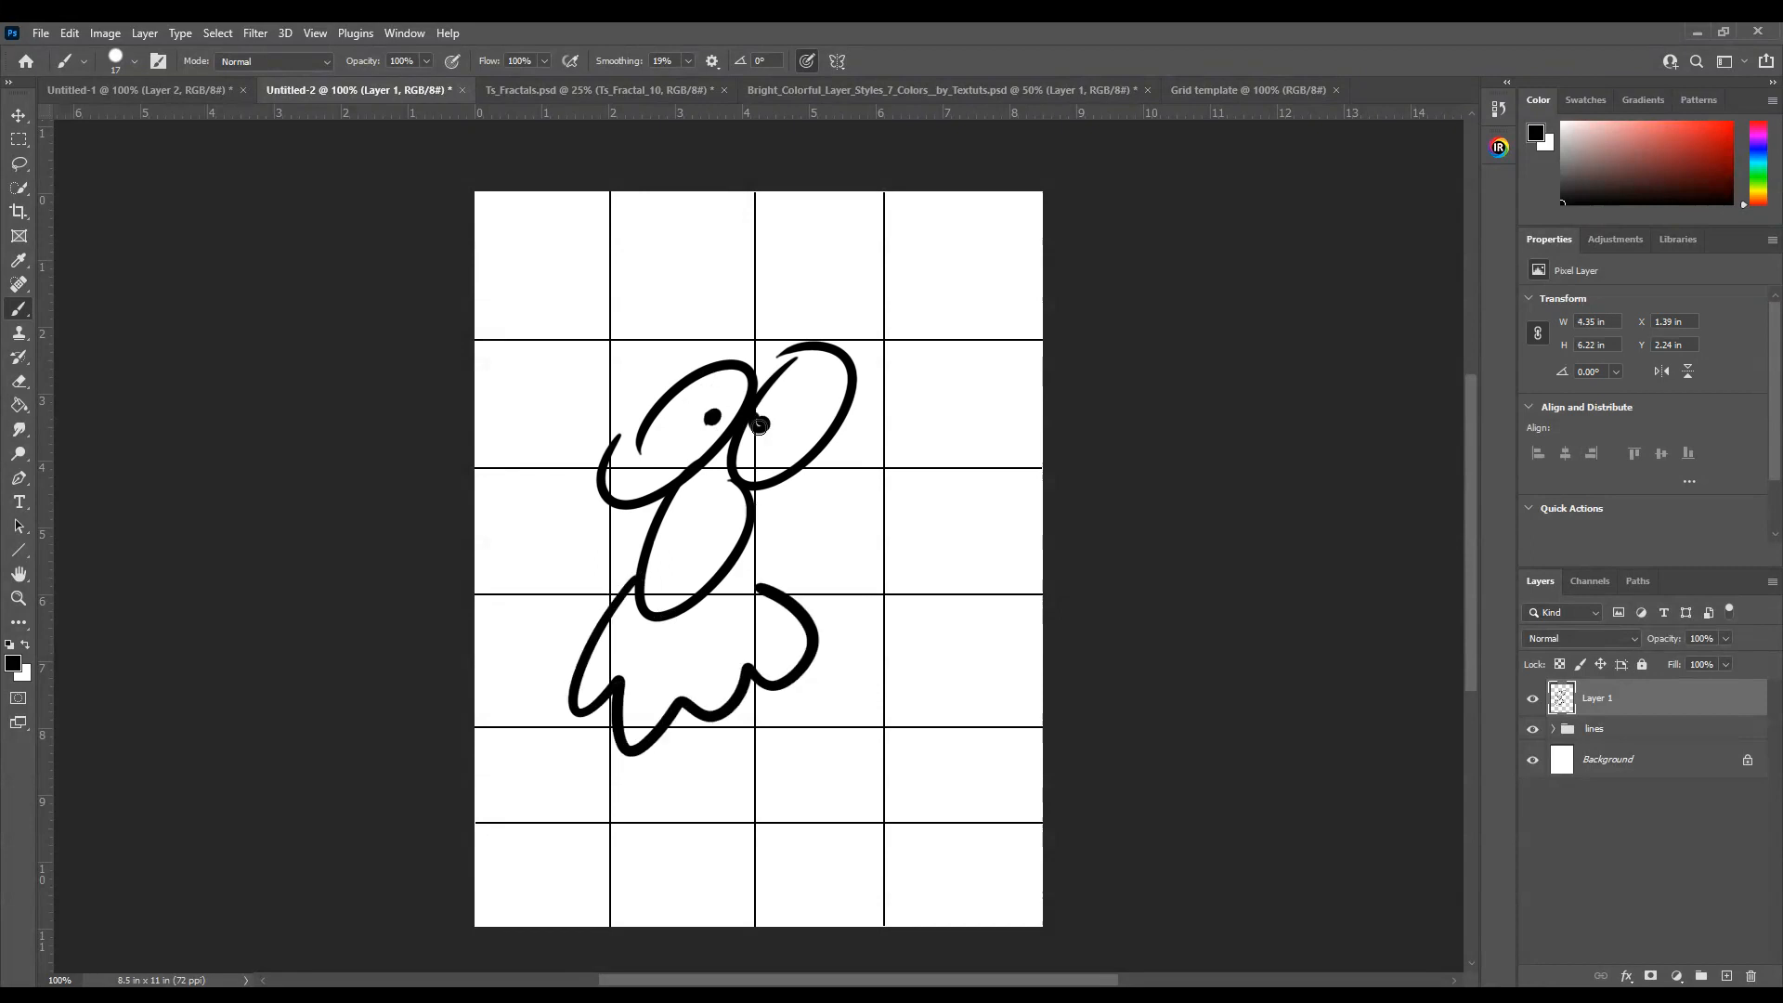
Sketch the scalloped beard, ear, spiky hair and side of the face around the cartoon features with loose black brush strokes.
mouse_move(561, 706)
left_mouse_down()
mouse_move(533, 734)
mouse_move(692, 853)
mouse_move(947, 722)
mouse_move(865, 535)
left_mouse_up()
left_click_drag(846, 442, 862, 529)
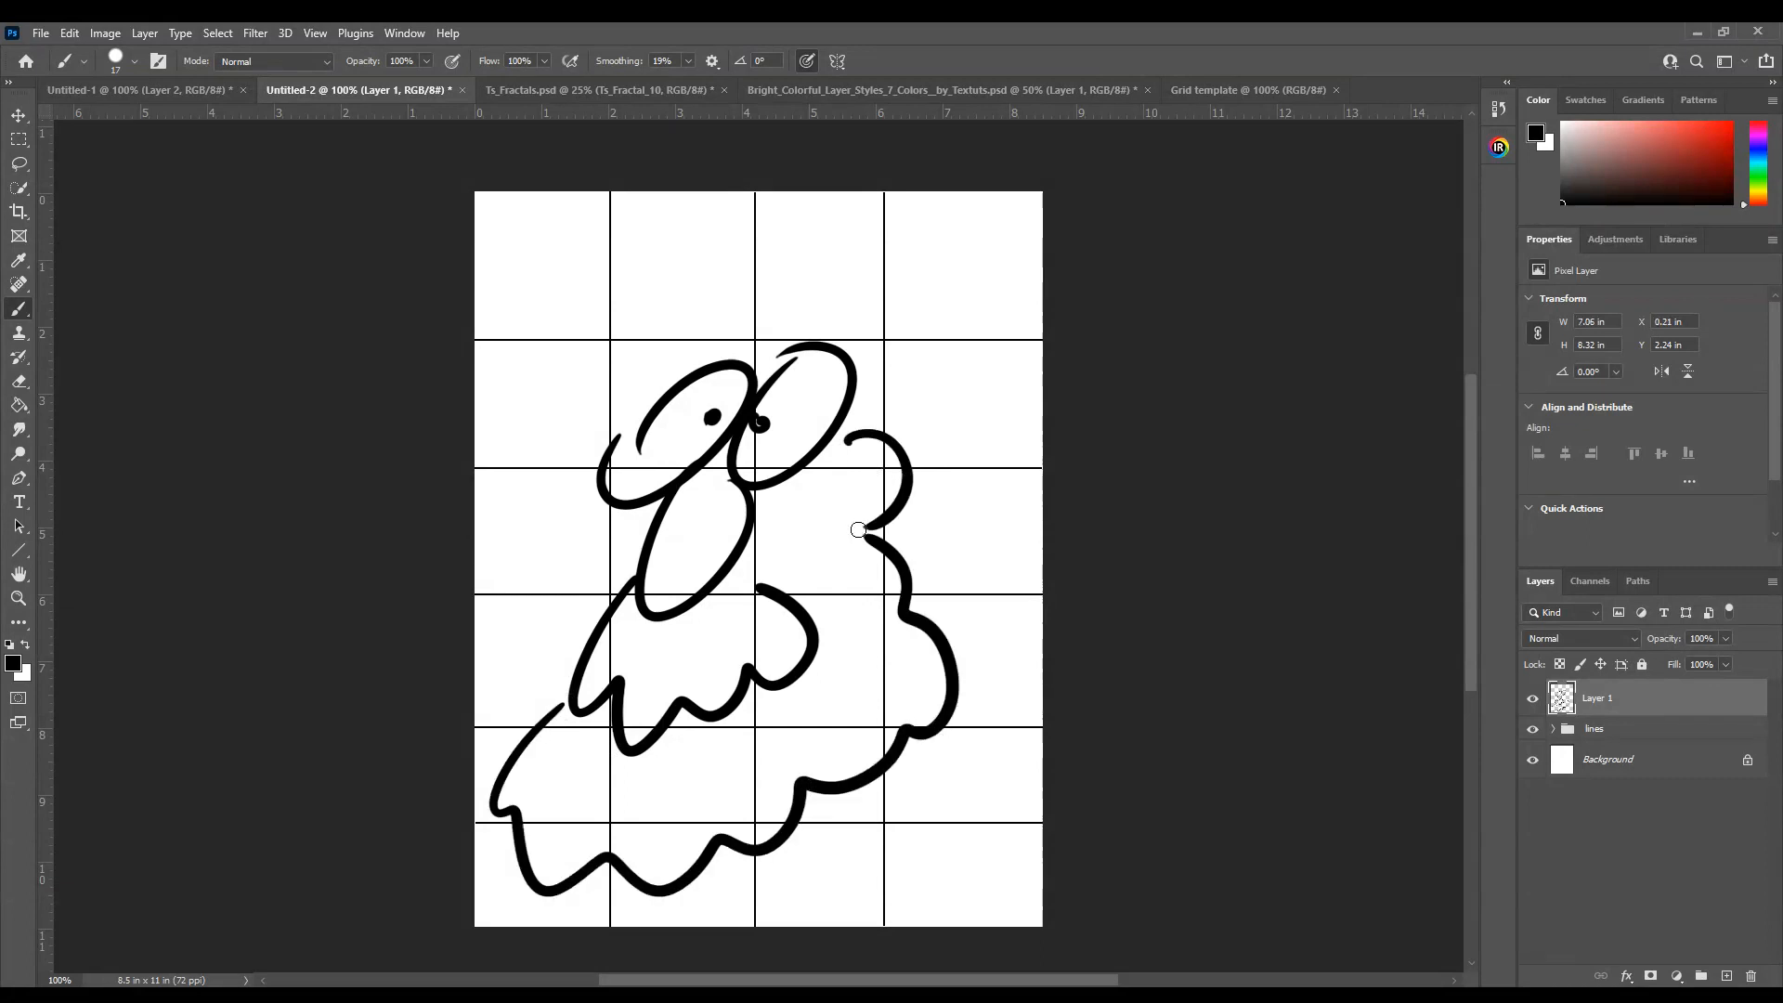
mouse_move(617, 589)
left_mouse_down()
mouse_move(583, 485)
mouse_move(618, 391)
mouse_move(576, 267)
mouse_move(643, 246)
mouse_move(935, 251)
left_mouse_up()
left_click_drag(894, 404, 928, 406)
mouse_move(880, 488)
left_mouse_down()
mouse_move(925, 463)
mouse_move(959, 536)
left_mouse_up()
left_click_drag(966, 552, 963, 567)
left_click_drag(1040, 413, 1029, 455)
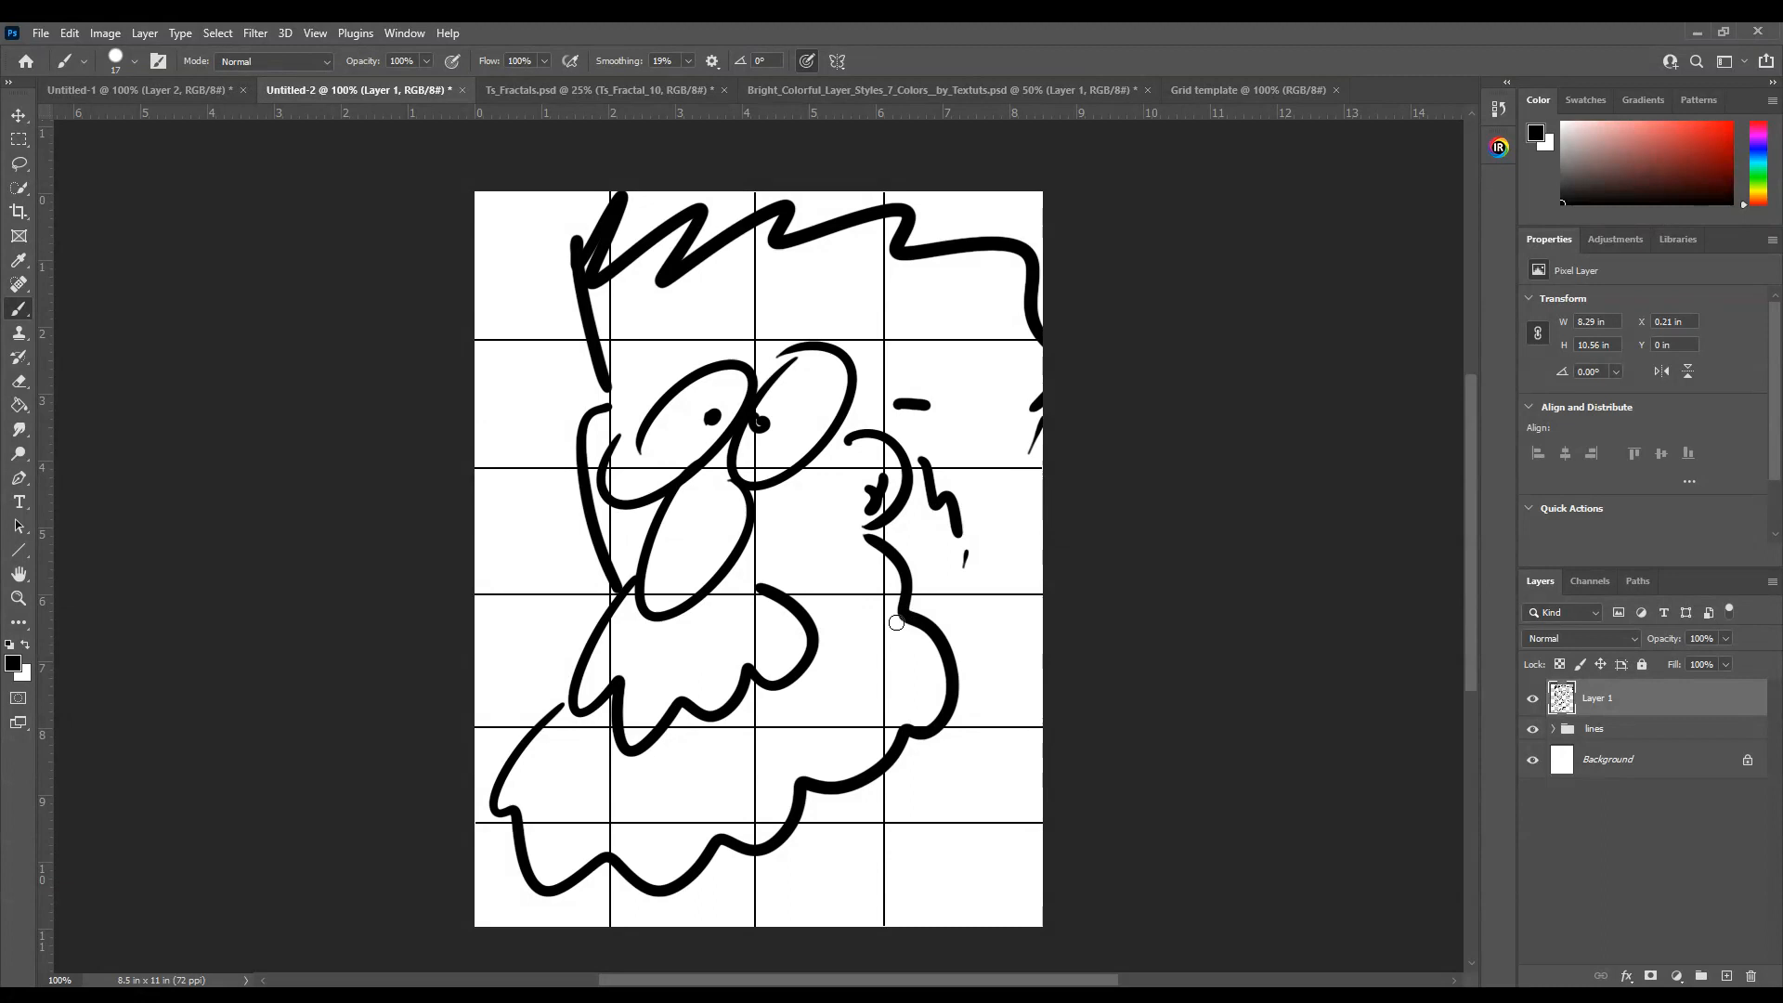